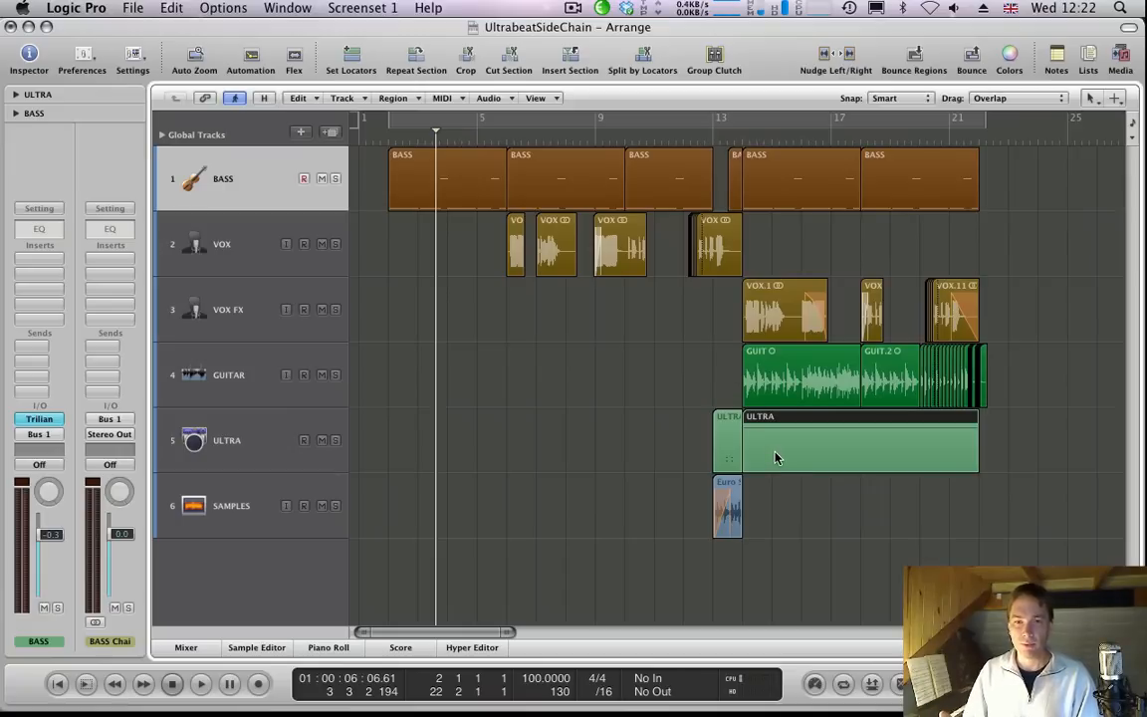
Select the BASS track and play the whole arrangement from just before bar 2 through to the end
{"action": "left_click", "coordinate": [249, 441]}
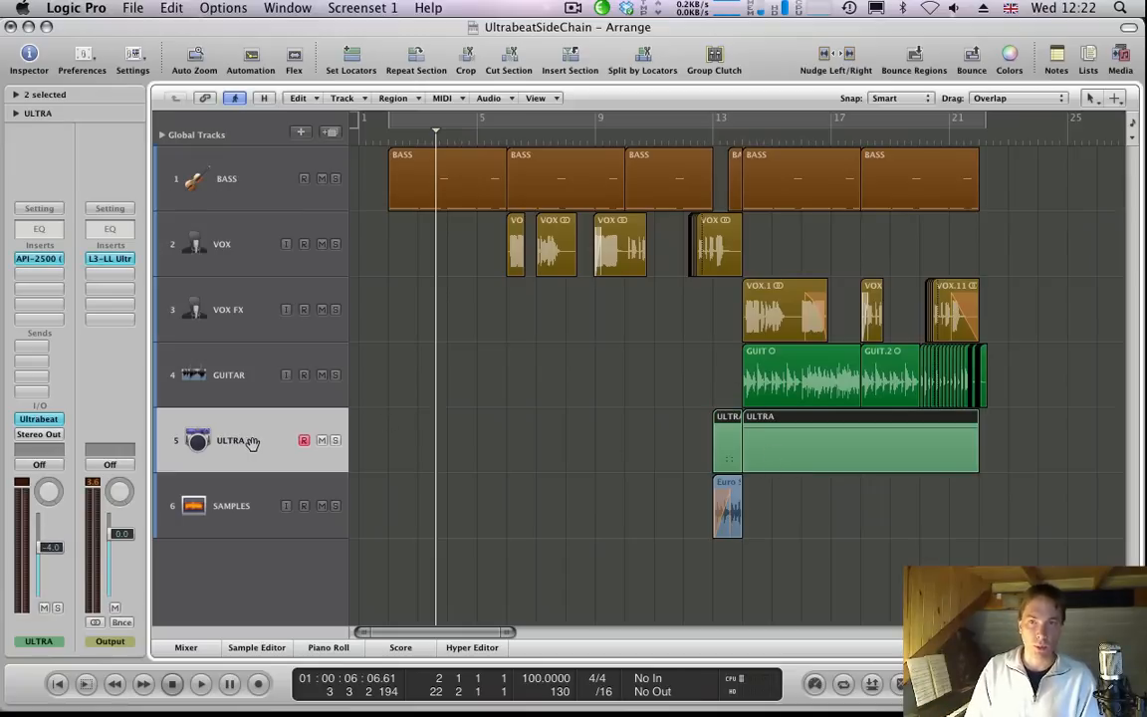
{"action": "left_click", "coordinate": [221, 178]}
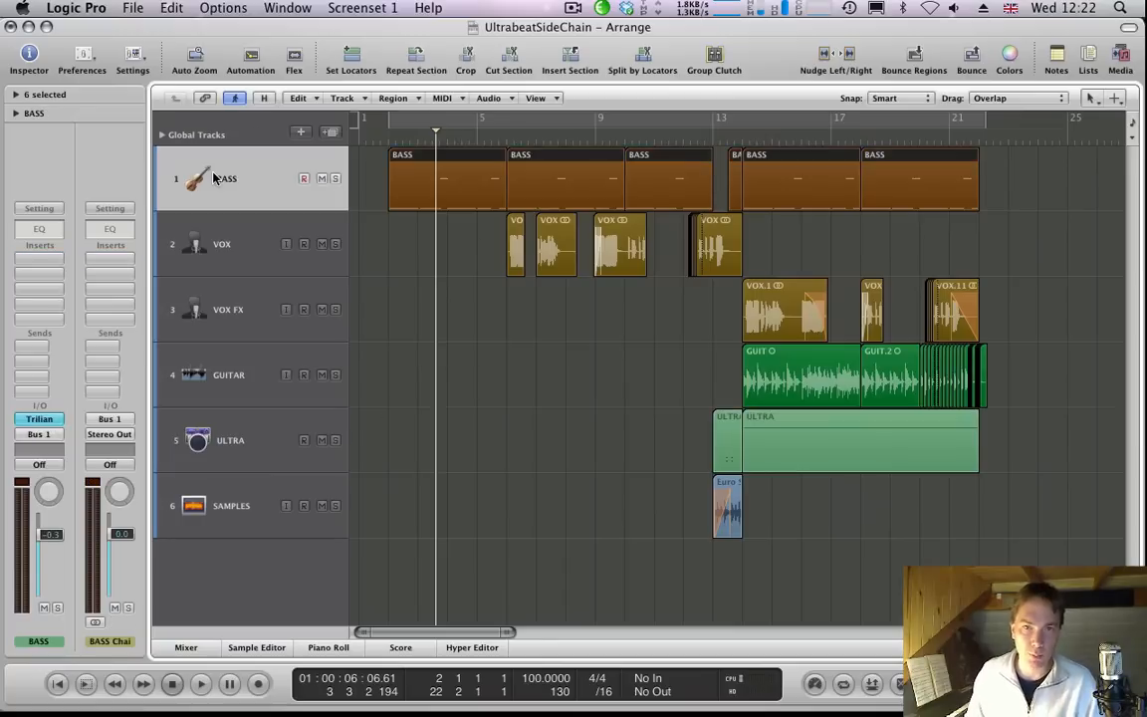
{"action": "left_click", "coordinate": [381, 138]}
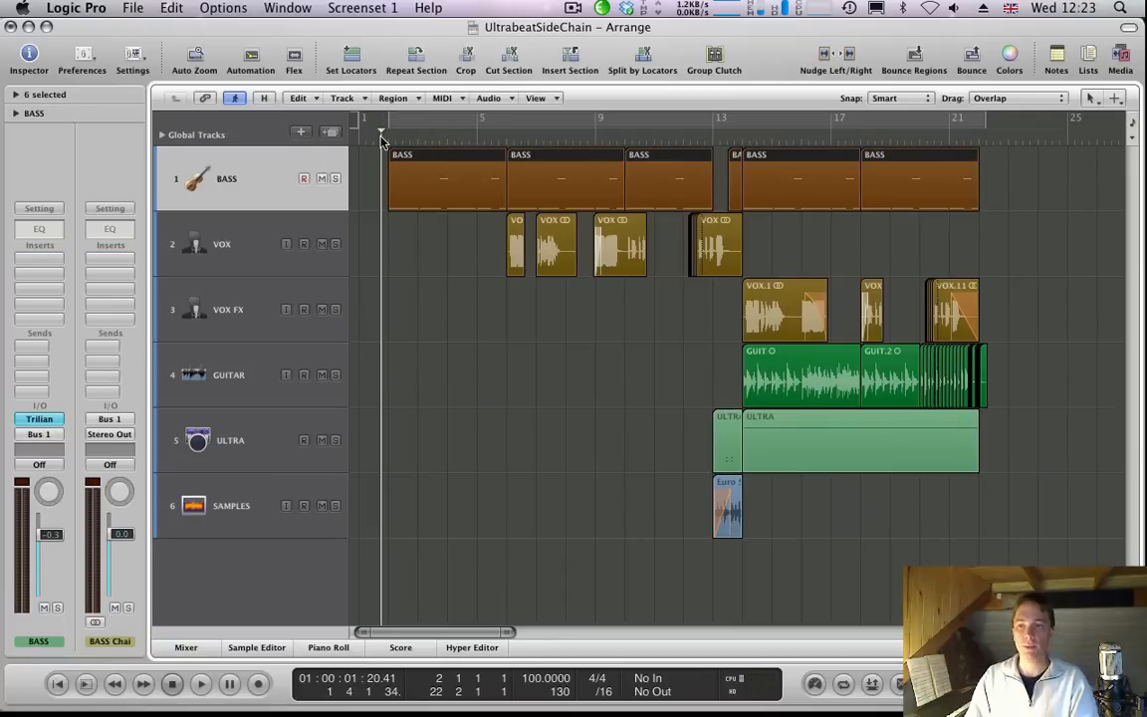
{"action": "key", "text": "space"}
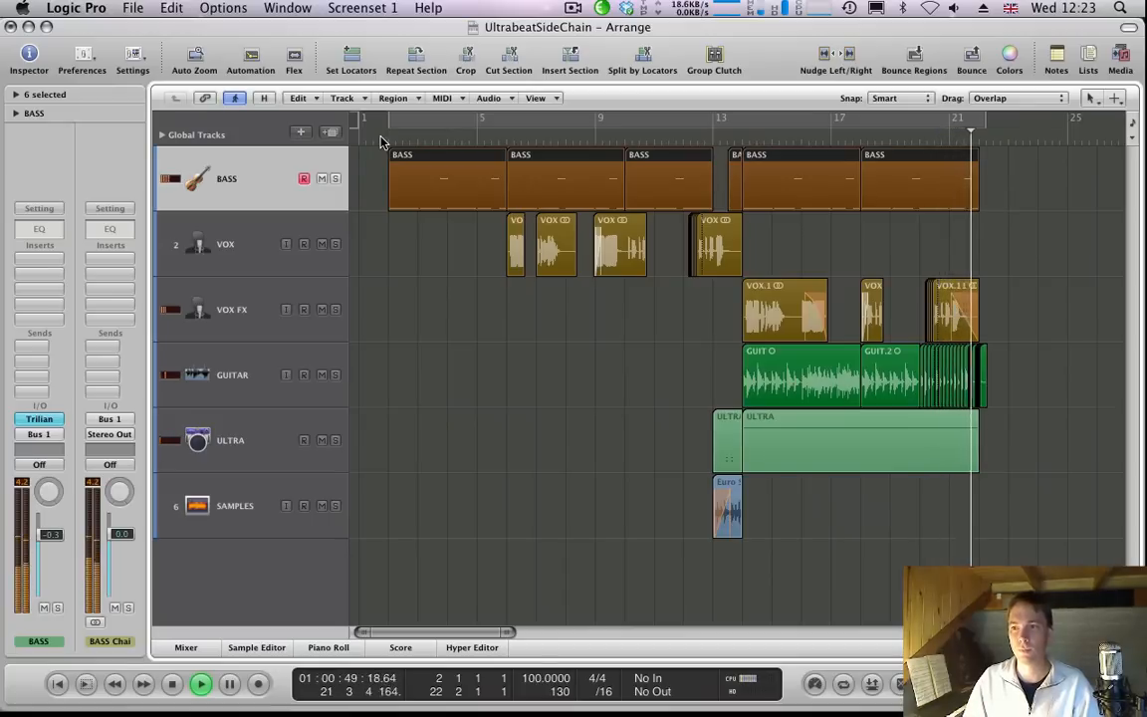
{"action": "key", "text": "space"}
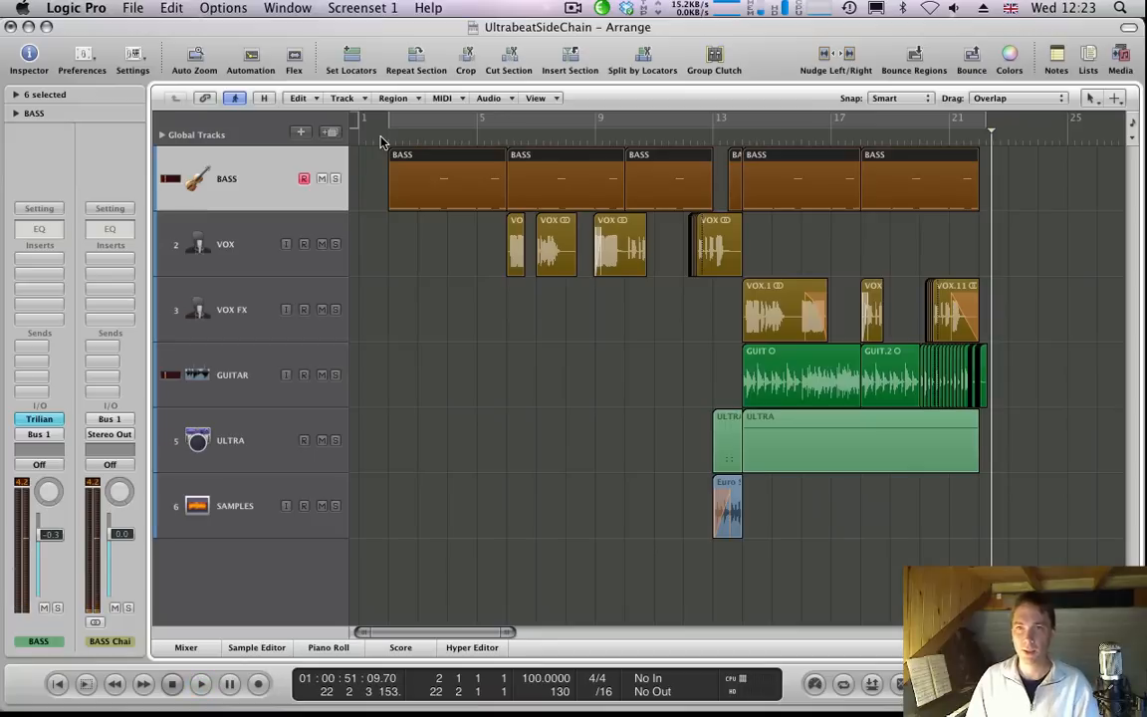
Play only the opening of the bass part again, starting just before bar 2
{"action": "left_click", "coordinate": [380, 142]}
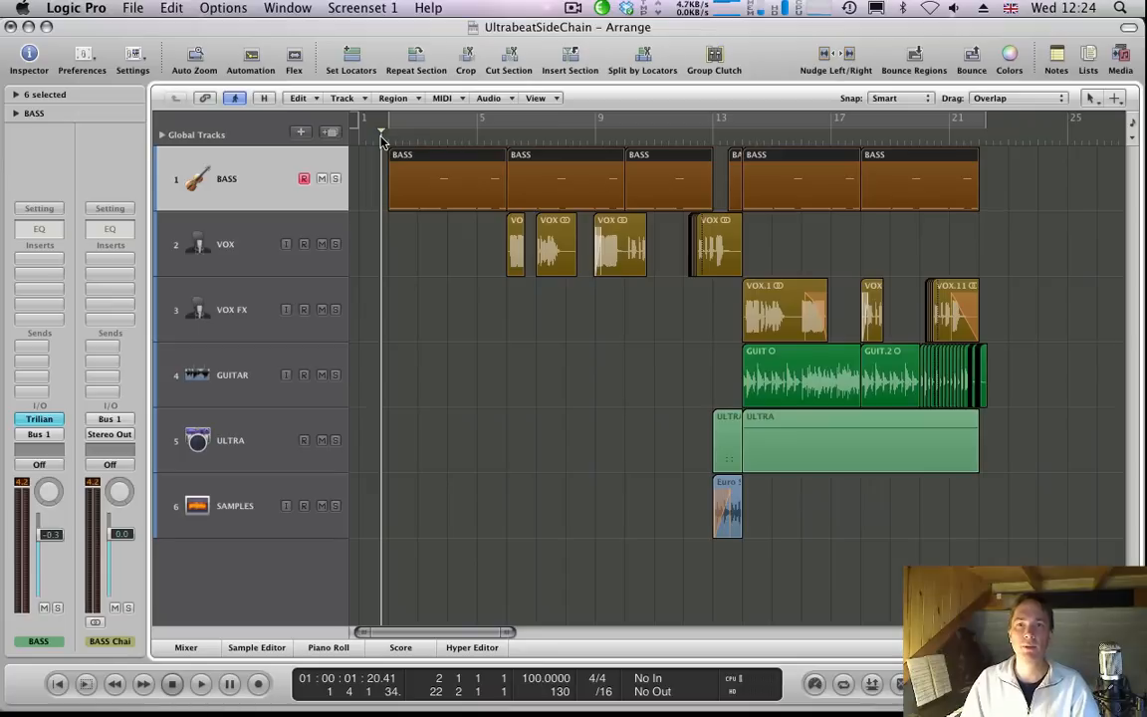
{"action": "key", "text": "space"}
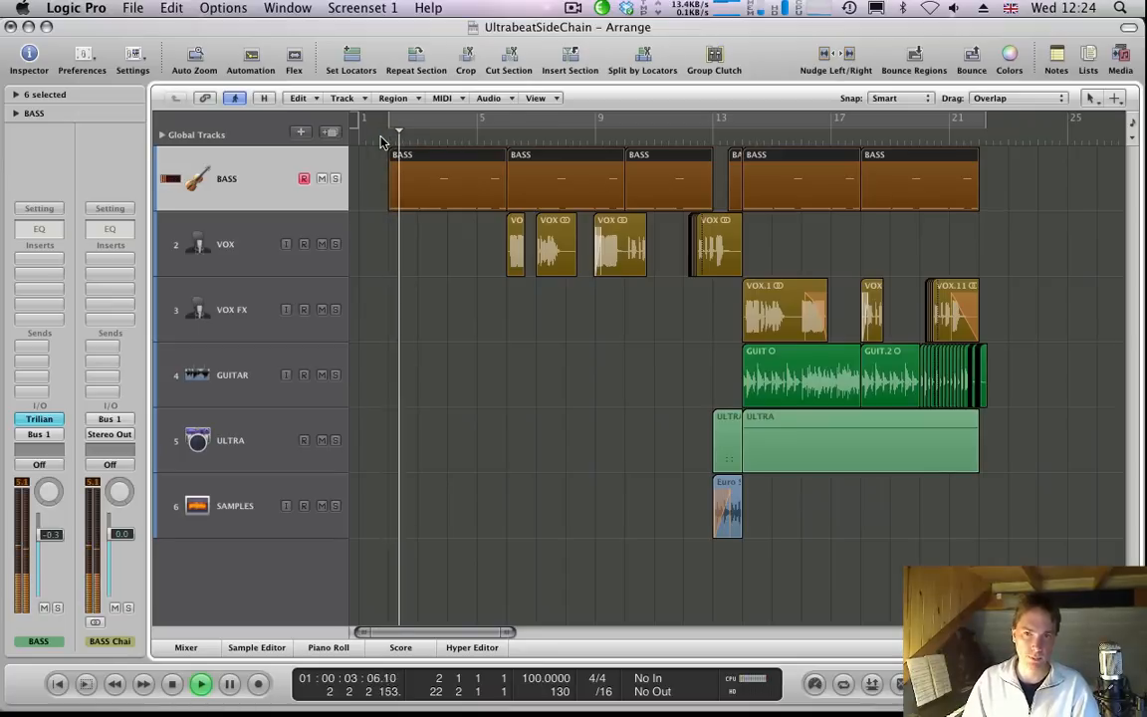
{"action": "key", "text": "space"}
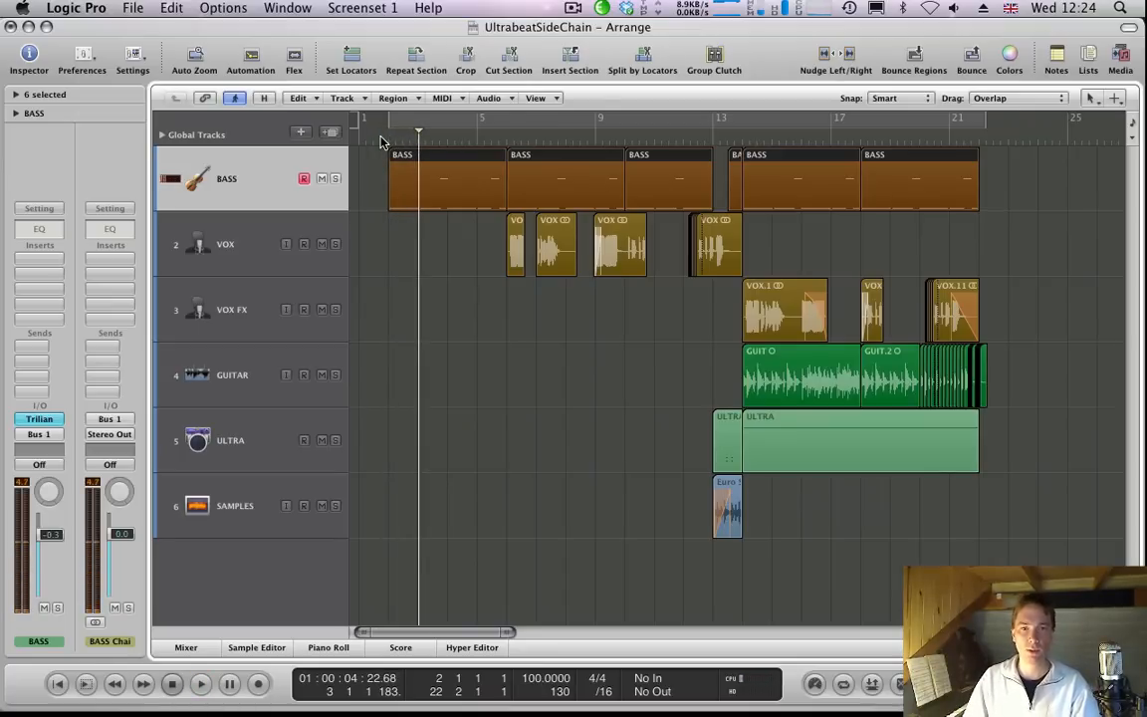
Open the Ultrabeat instrument on the ULTRA track and place its window clear of the channel strips and track names
{"action": "left_click", "coordinate": [229, 443]}
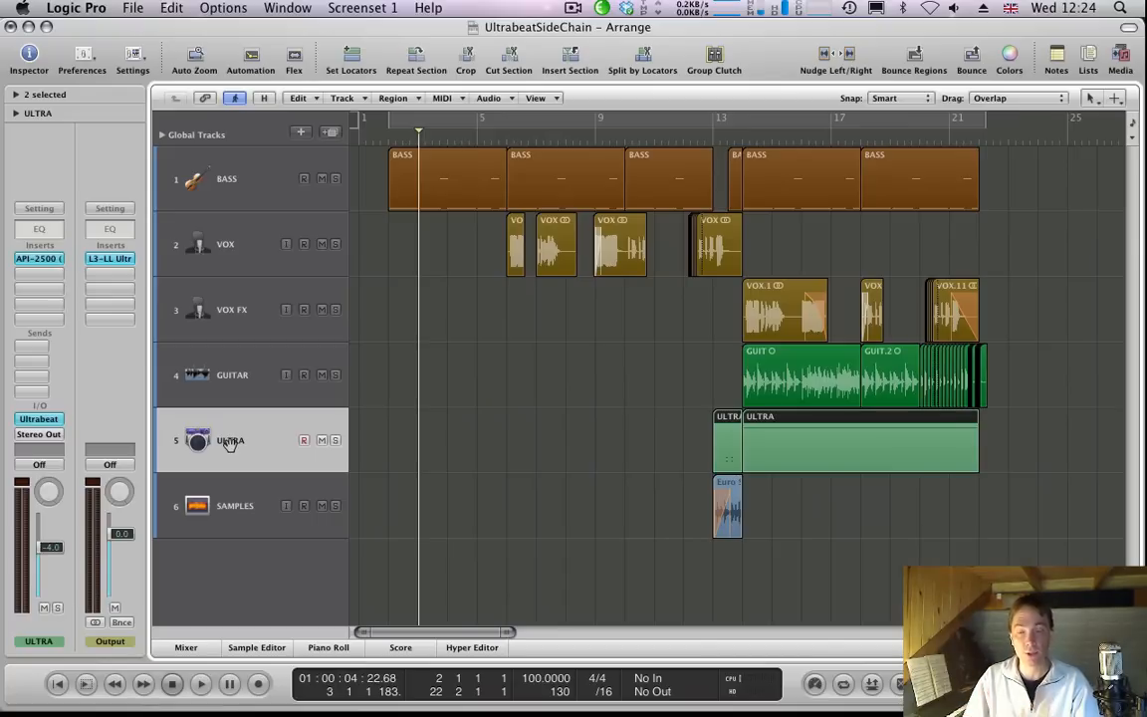
{"action": "left_click", "coordinate": [37, 421]}
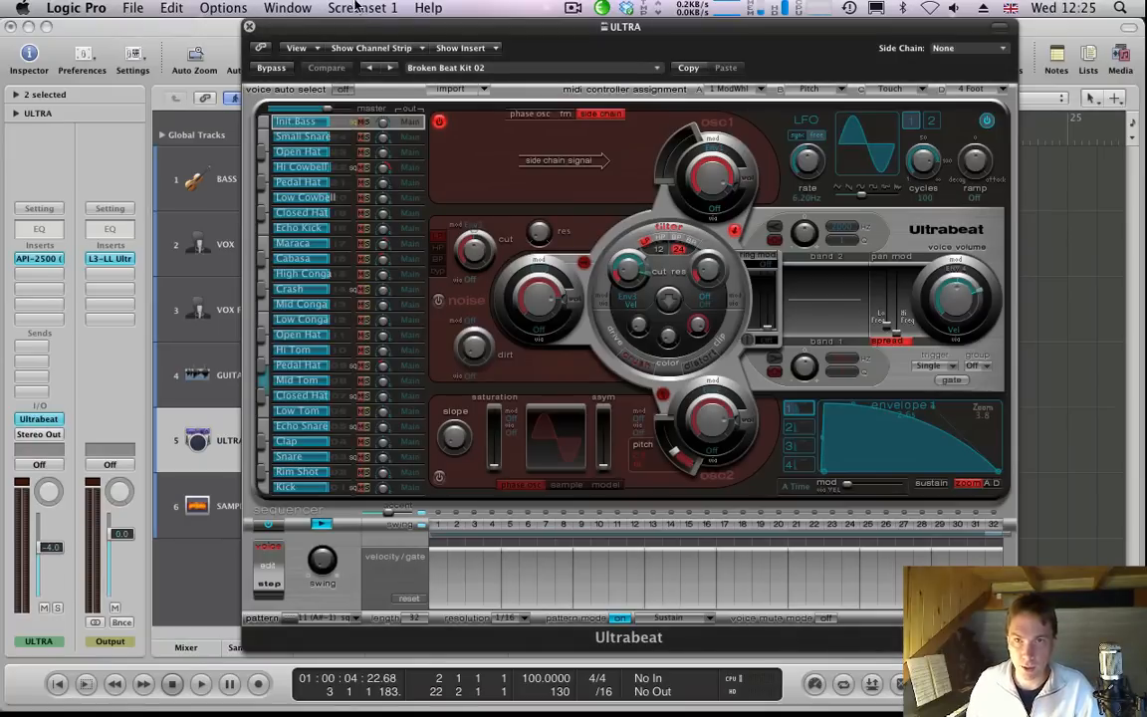
{"action": "left_click_drag", "start_coordinate": [313, 28], "coordinate": [366, 63]}
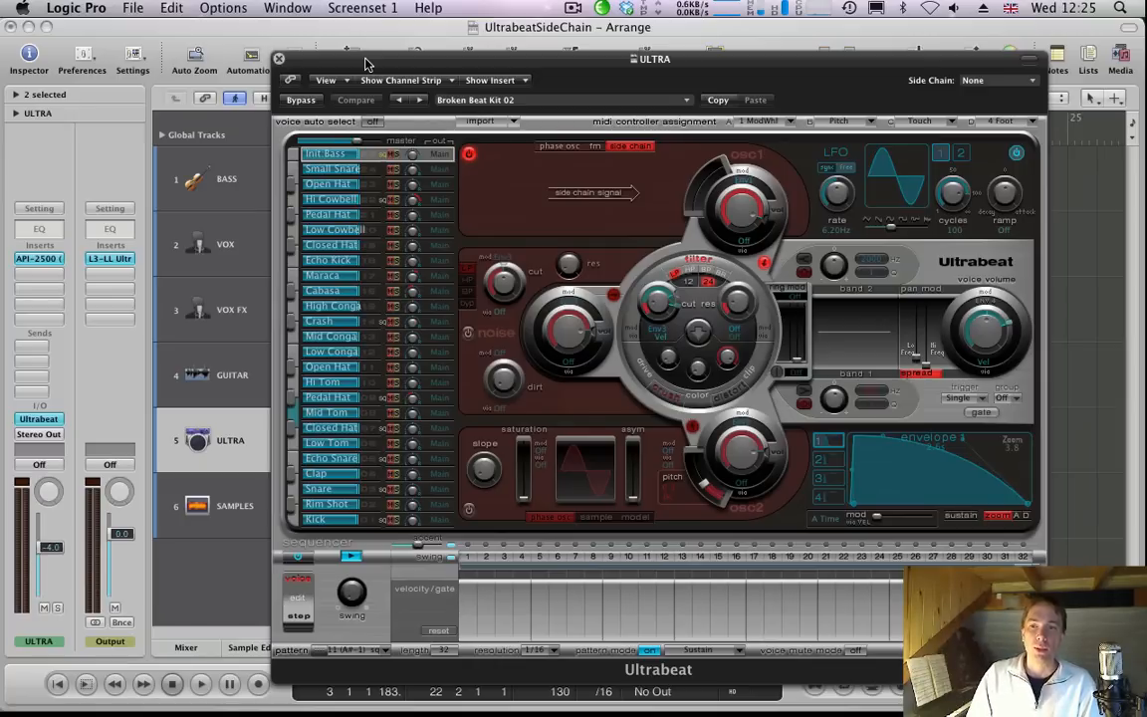
{"action": "left_click_drag", "start_coordinate": [366, 65], "coordinate": [423, 70]}
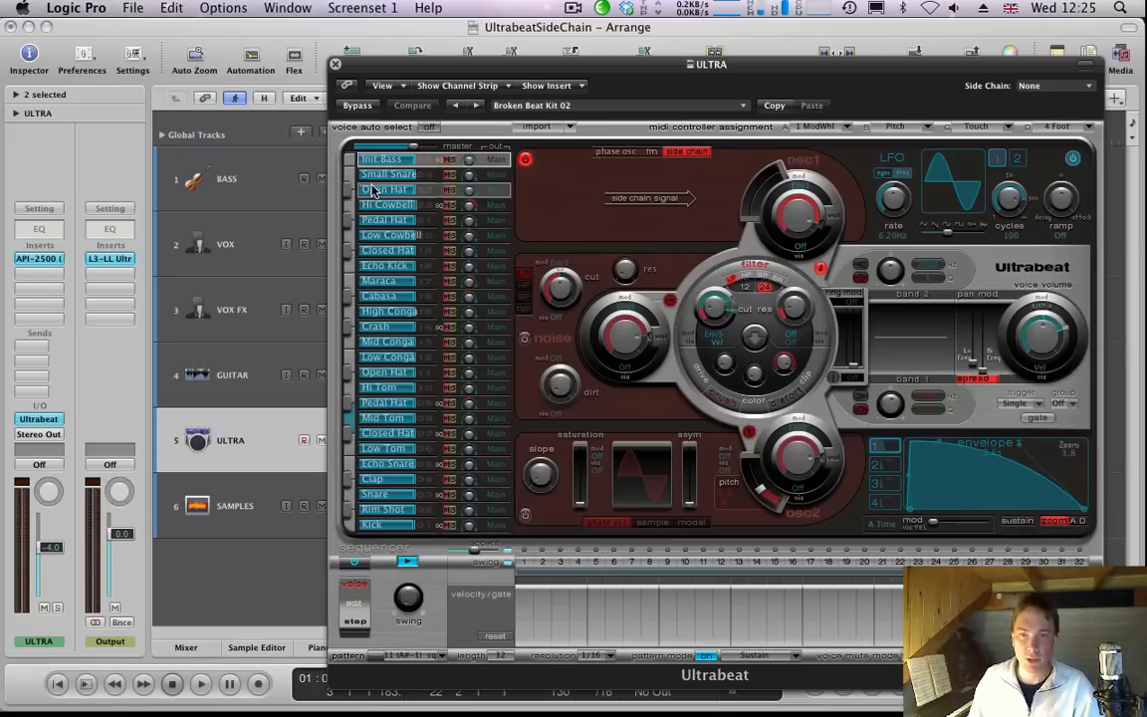
Compare the synthesis settings of the Low Cowbell voice with those of the Init Bass voice
{"action": "left_click", "coordinate": [376, 235]}
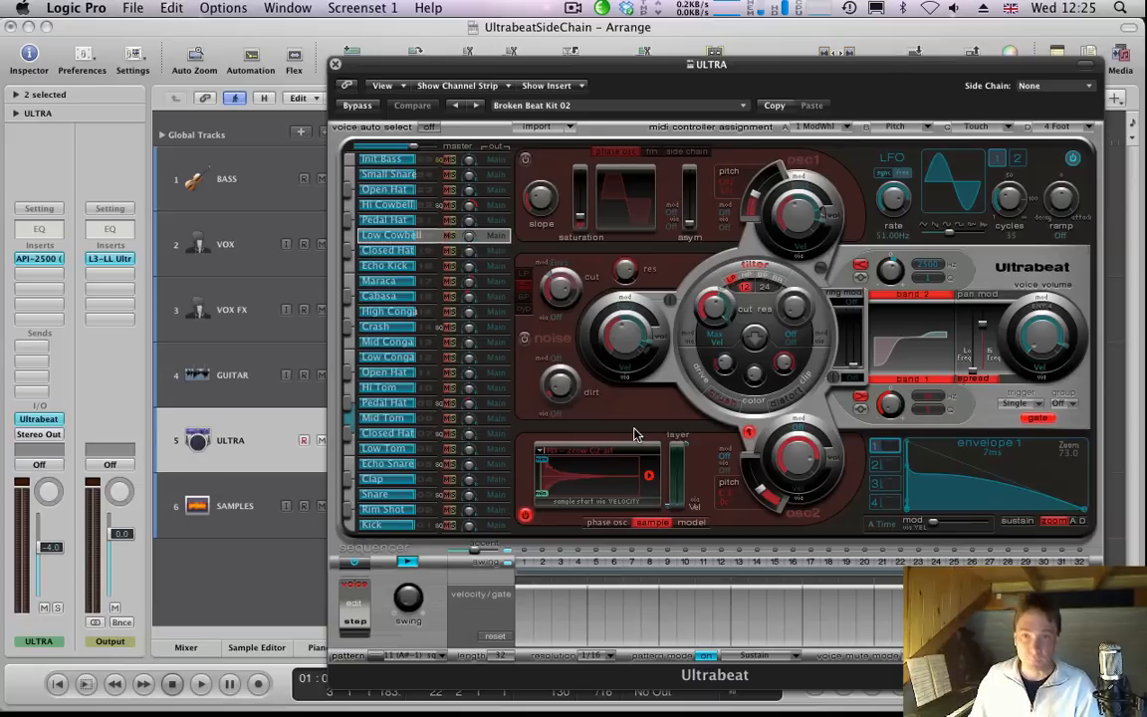
{"action": "left_click", "coordinate": [388, 159]}
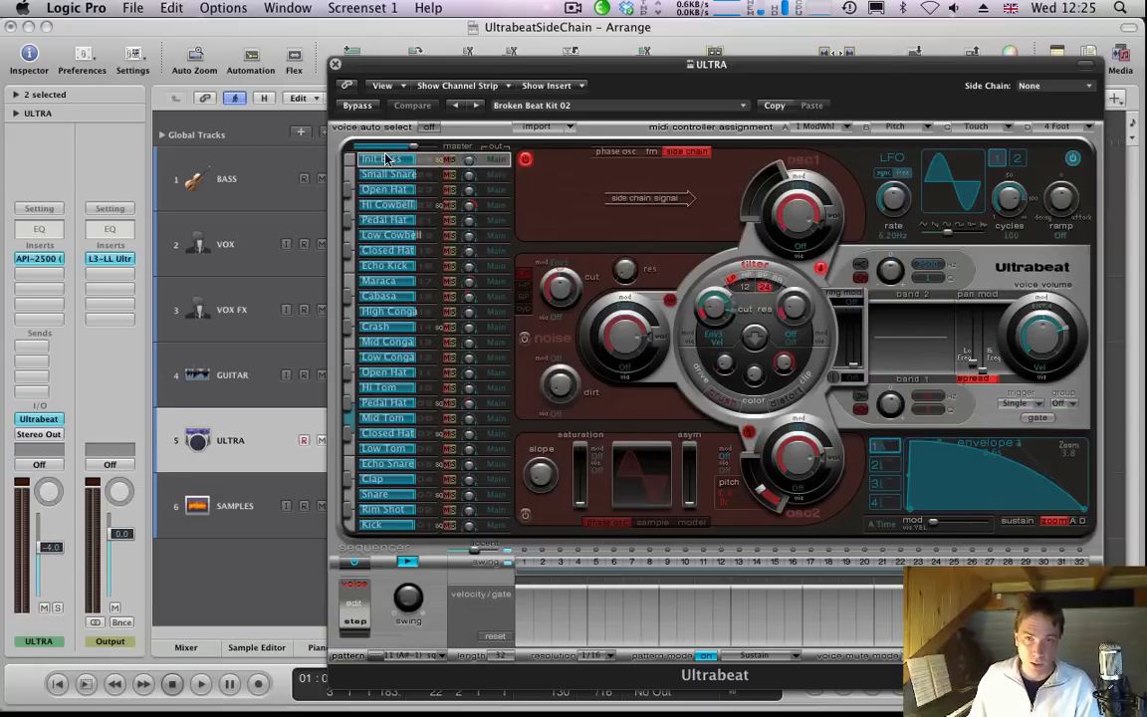
{"action": "left_click_drag", "start_coordinate": [418, 73], "coordinate": [414, 150]}
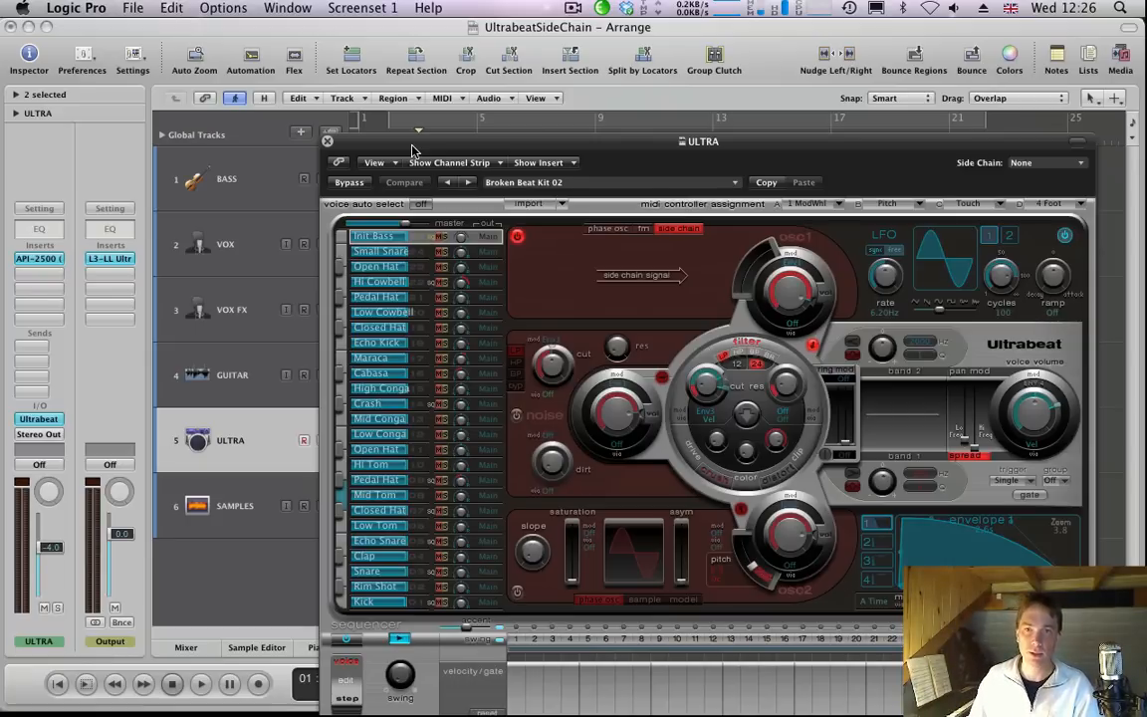
{"action": "left_click_drag", "start_coordinate": [413, 149], "coordinate": [383, 69]}
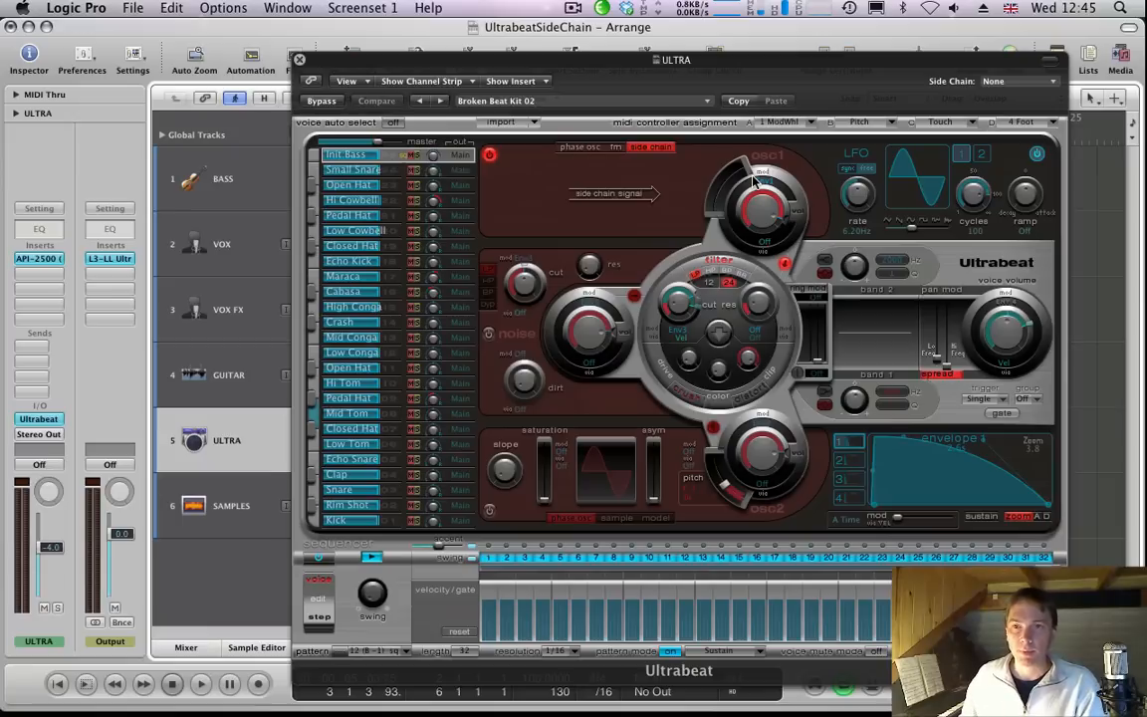
Set oscillator 1 of the Init Bass voice to side chain mode and choose Bus 1 as the side chain source
{"action": "left_click", "coordinate": [582, 147]}
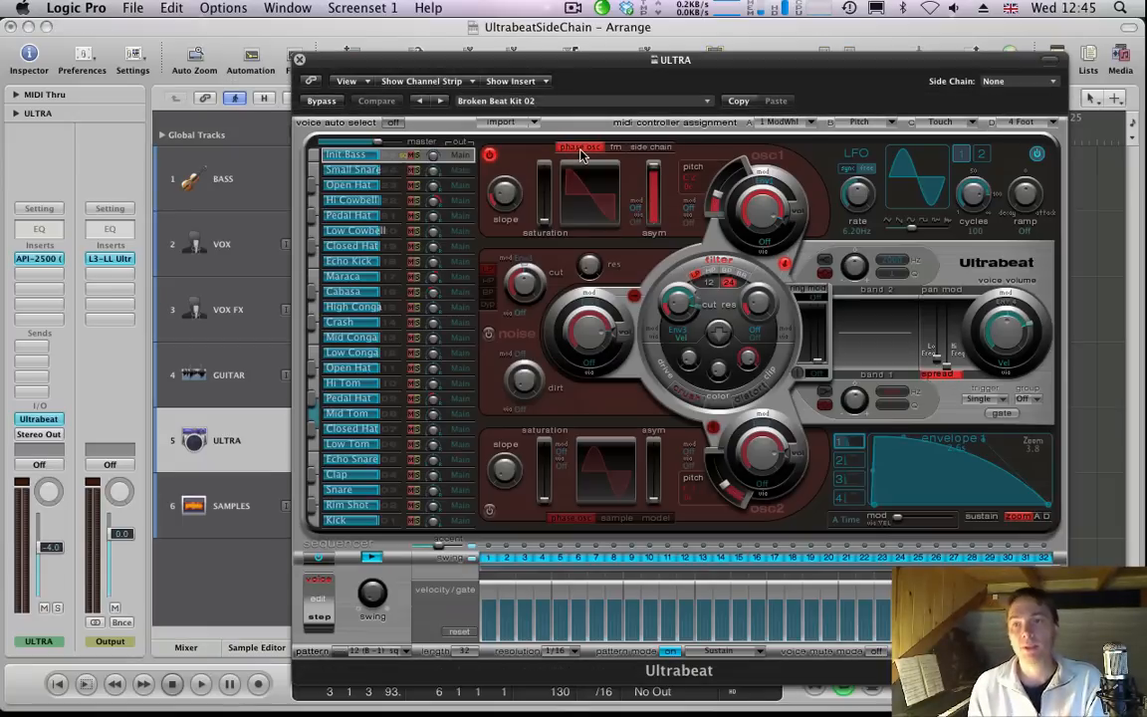
{"action": "left_click", "coordinate": [650, 148]}
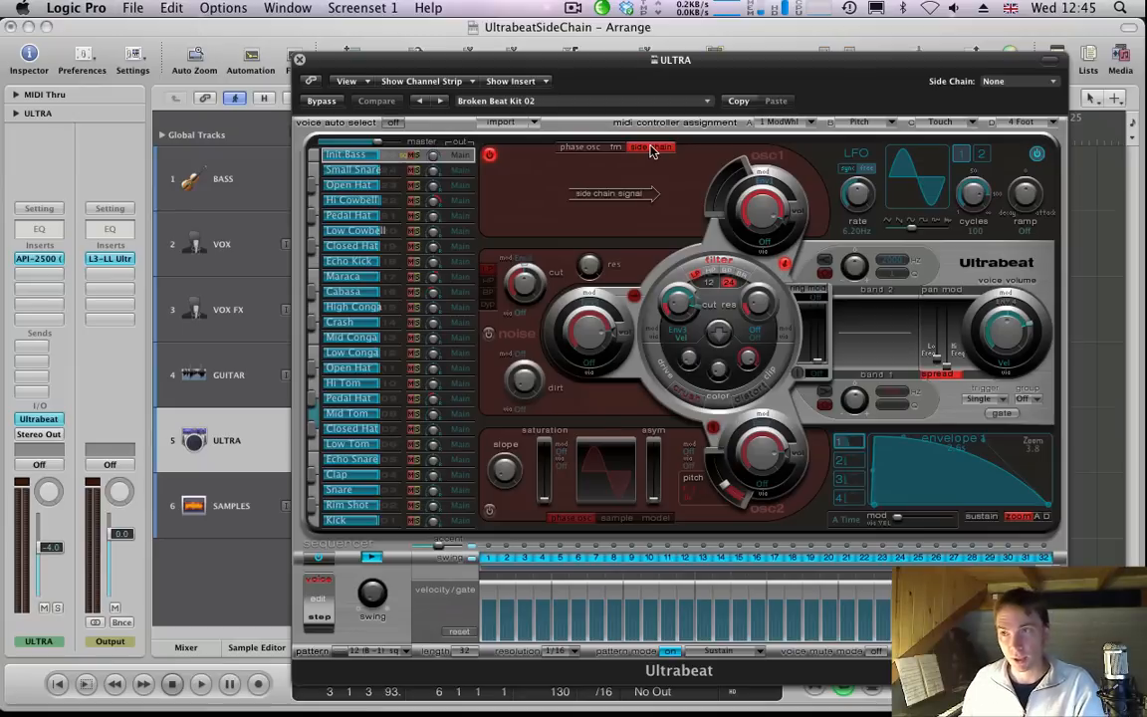
{"action": "left_click", "coordinate": [1036, 82]}
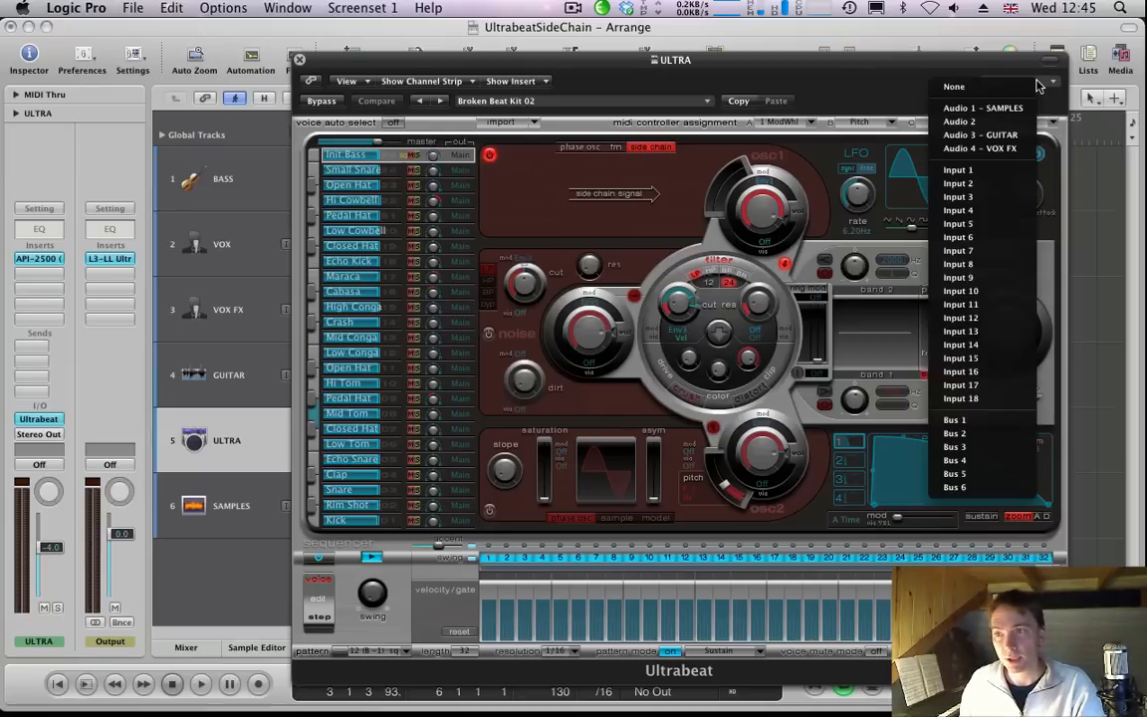
{"action": "left_click", "coordinate": [985, 419]}
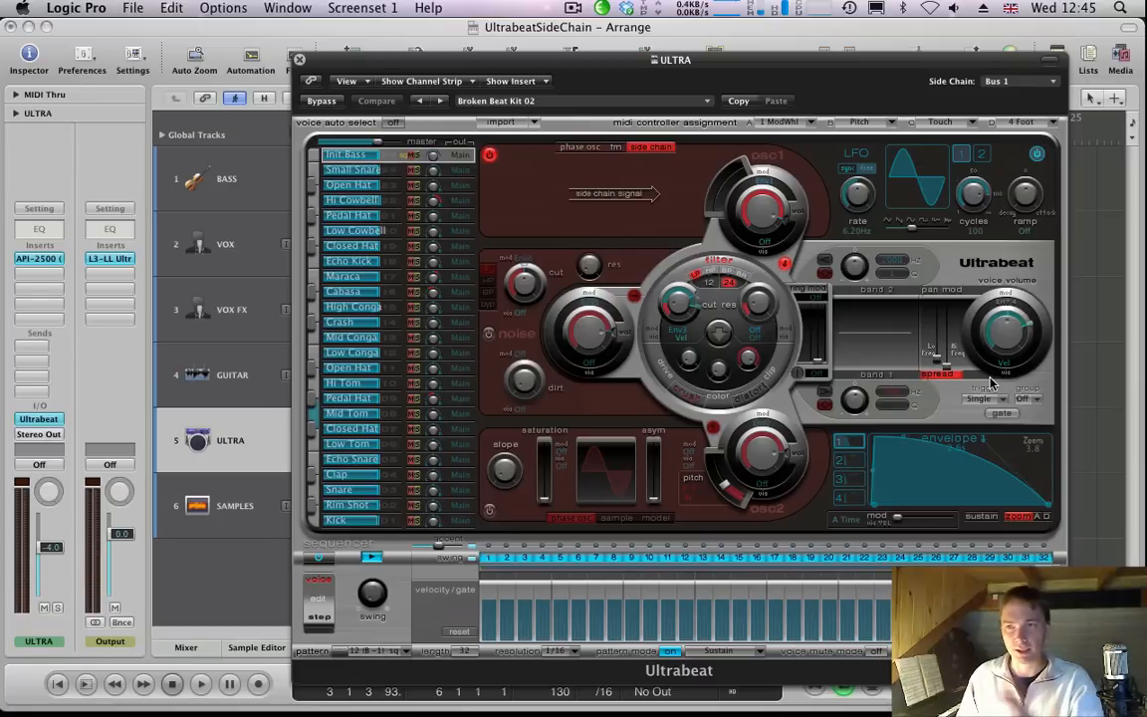
Select the BASS track to show its output routing and move the Ultrabeat window further away from the track list
{"action": "left_click", "coordinate": [229, 179]}
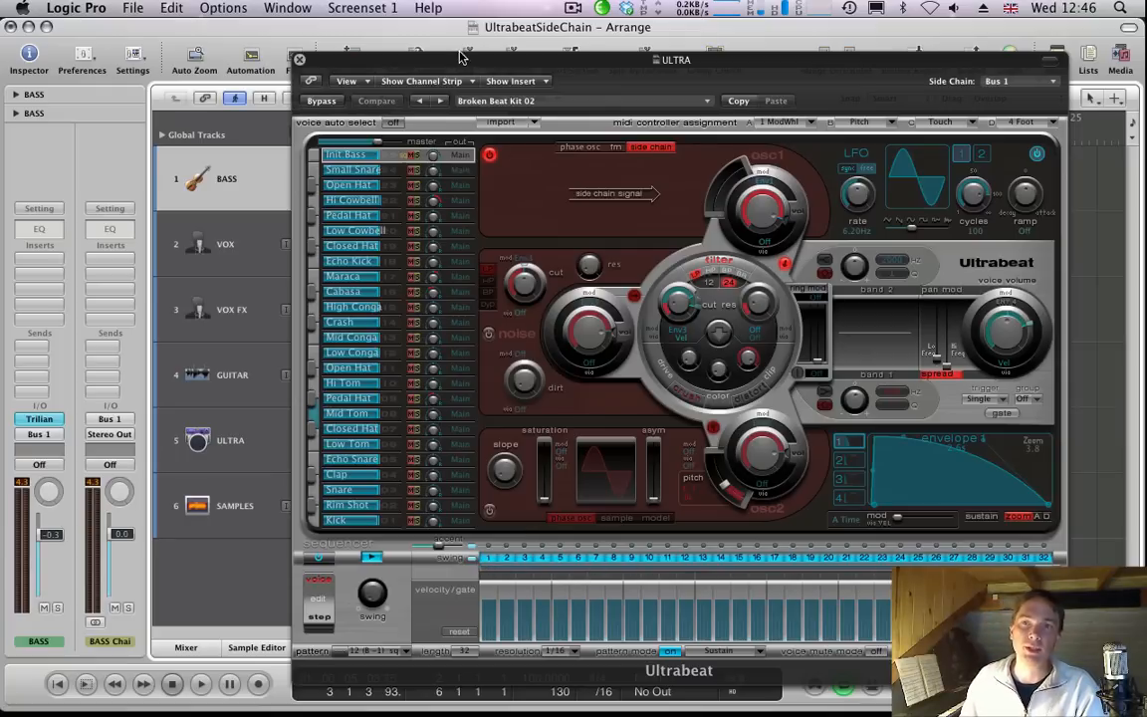
{"action": "left_click_drag", "start_coordinate": [441, 62], "coordinate": [472, 59]}
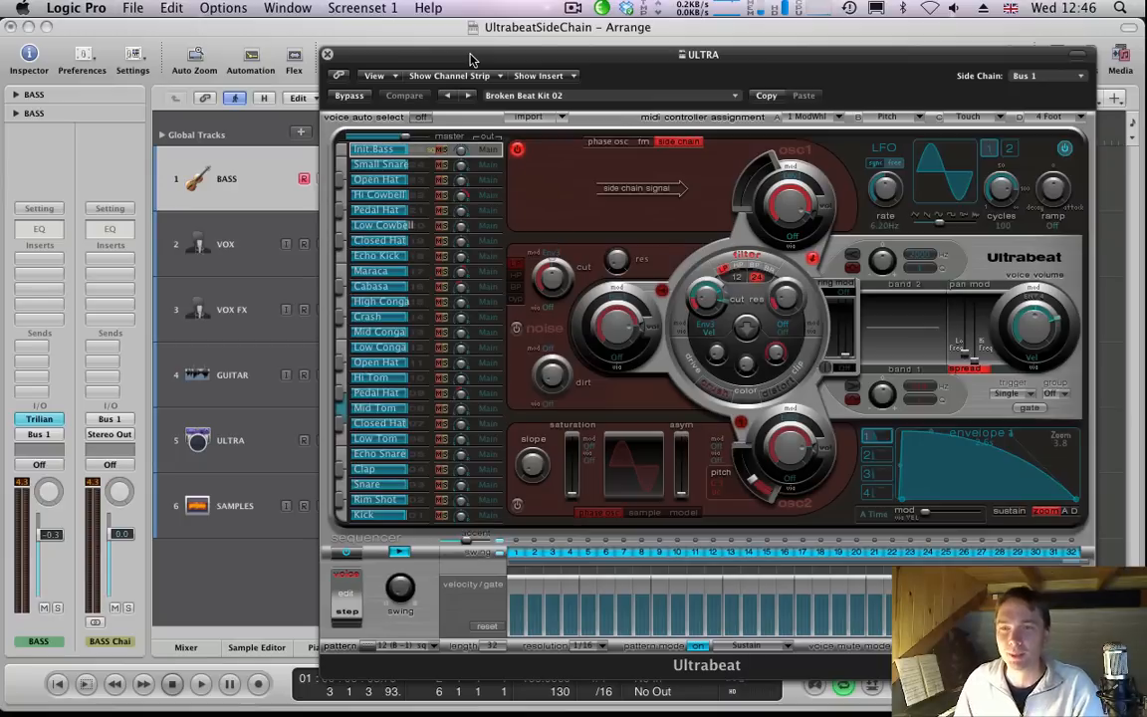
{"action": "left_click_drag", "start_coordinate": [472, 59], "coordinate": [752, 56]}
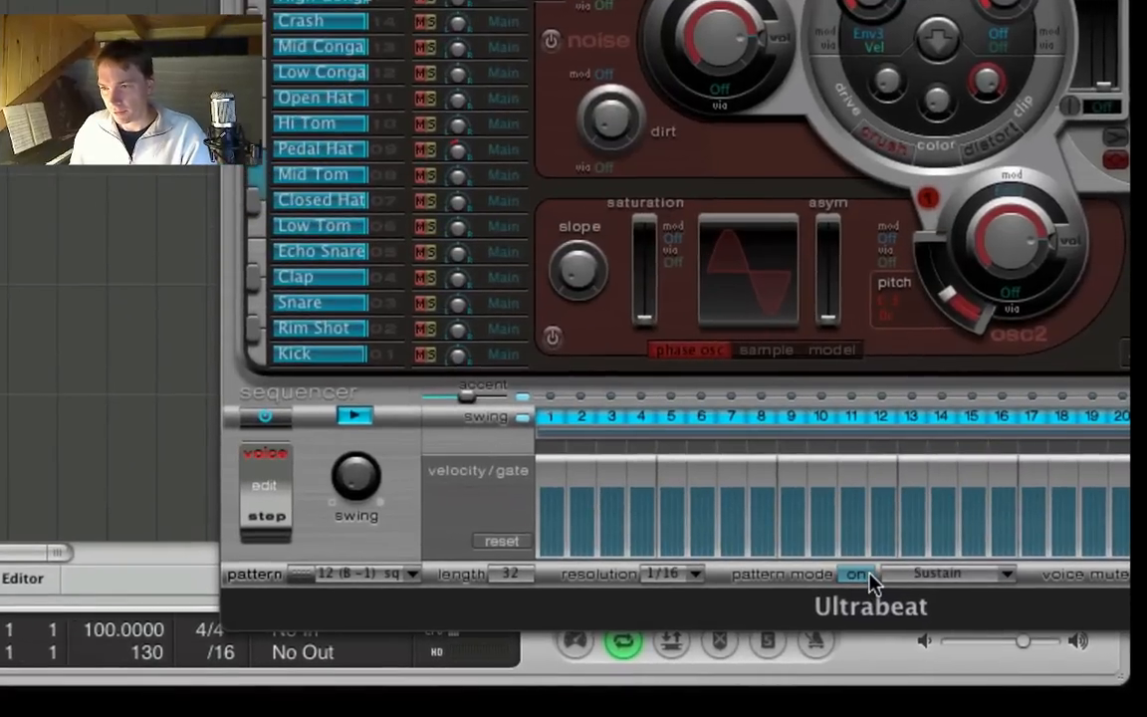
Check the sequencer's pattern mode and the list of patterns with their trigger notes
{"action": "left_click", "coordinate": [860, 576]}
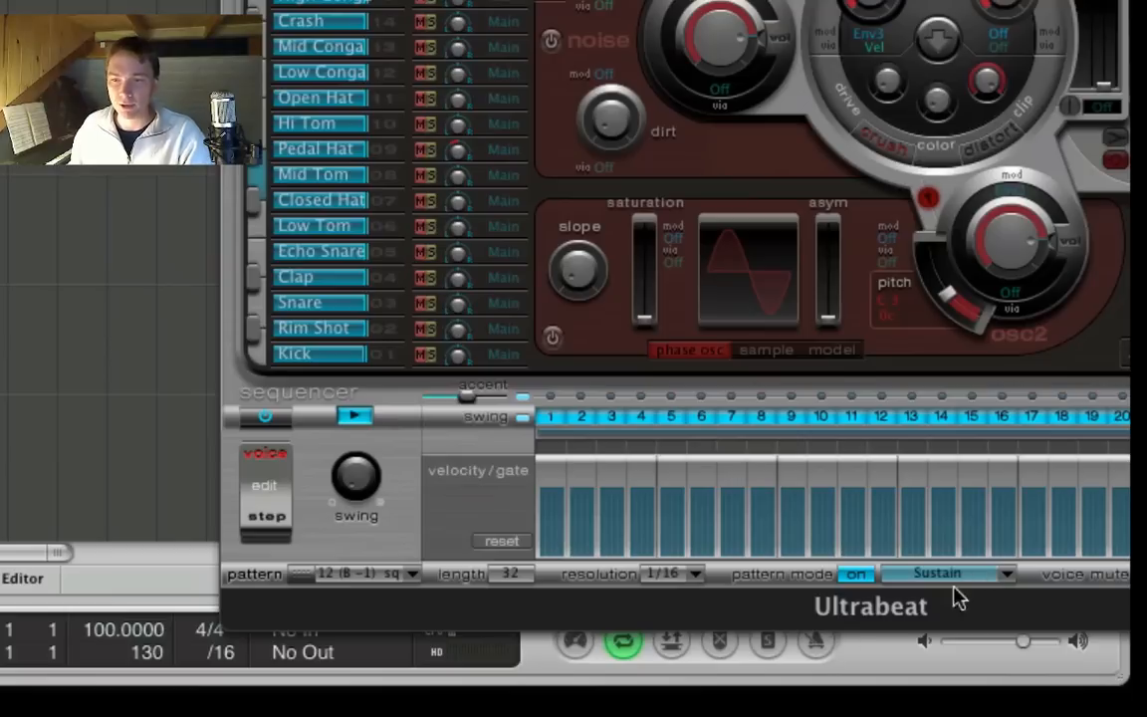
{"action": "left_click", "coordinate": [393, 589]}
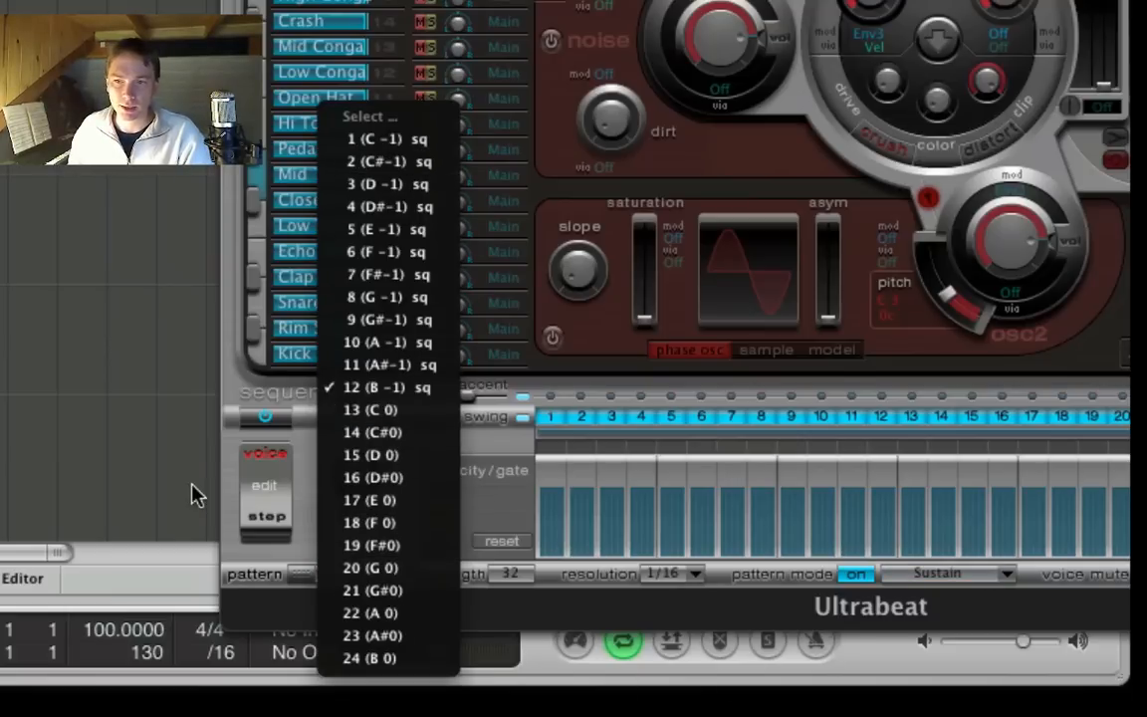
{"action": "left_click", "coordinate": [303, 543]}
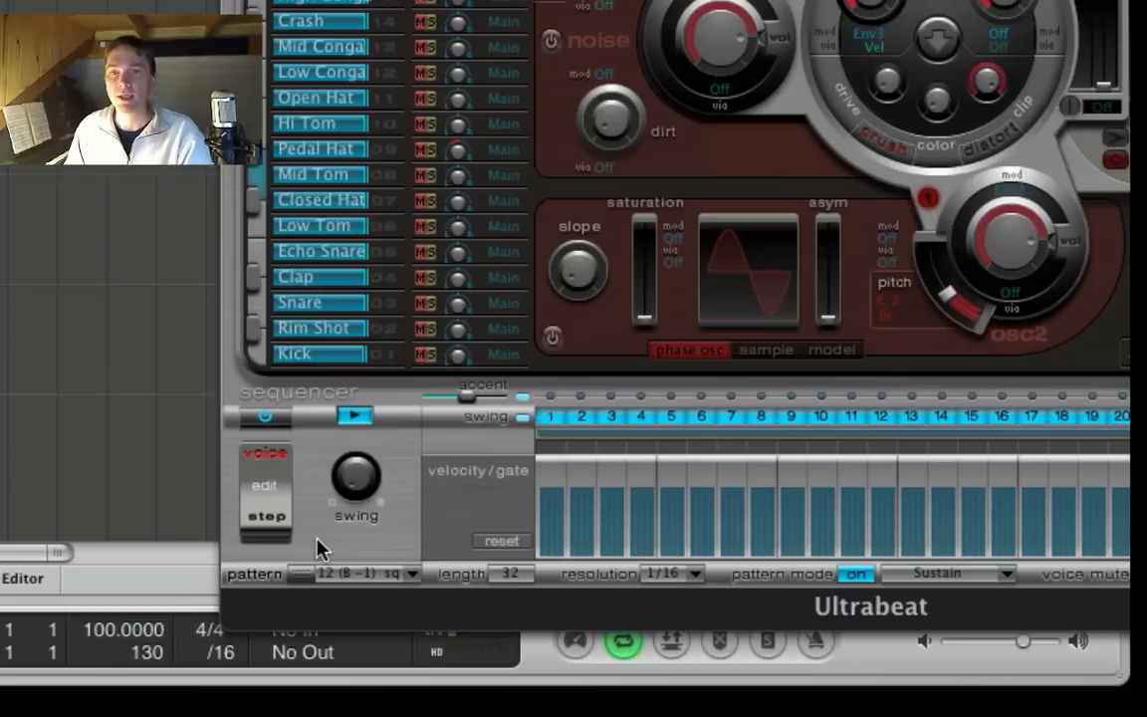
Show Ultrabeat's full step grid and compare pattern 11 (A#-1) with pattern 12 (B -1), leaving pattern 12 selected
{"action": "left_click", "coordinate": [378, 575]}
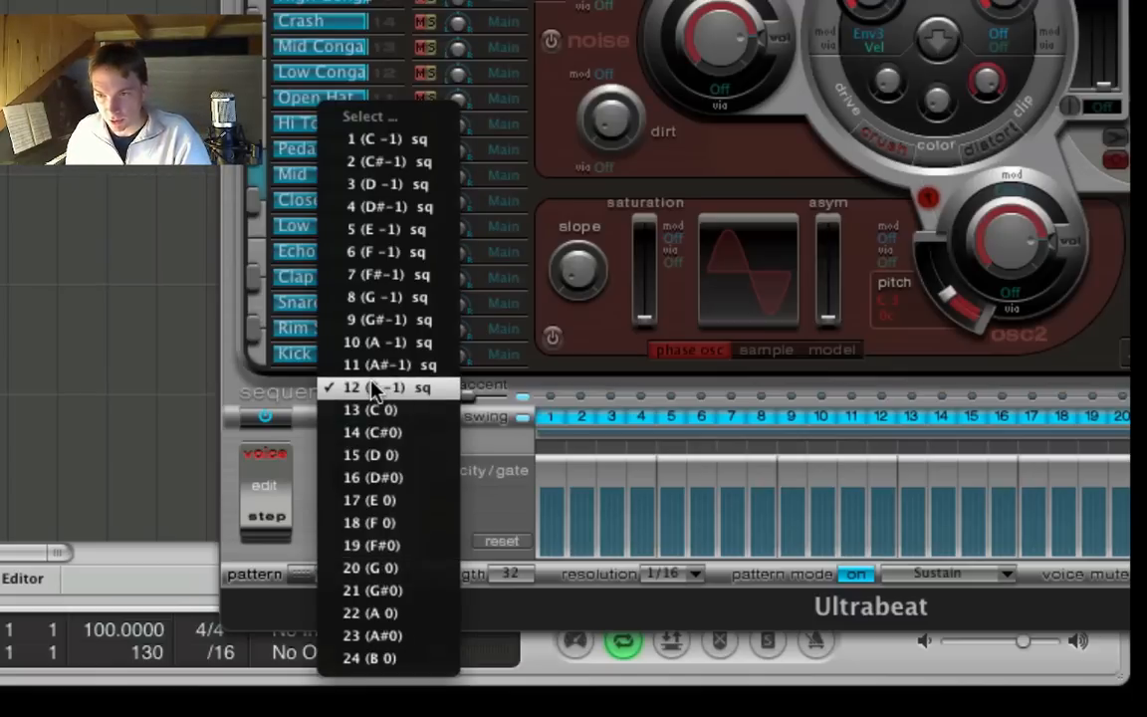
{"action": "left_click", "coordinate": [376, 365]}
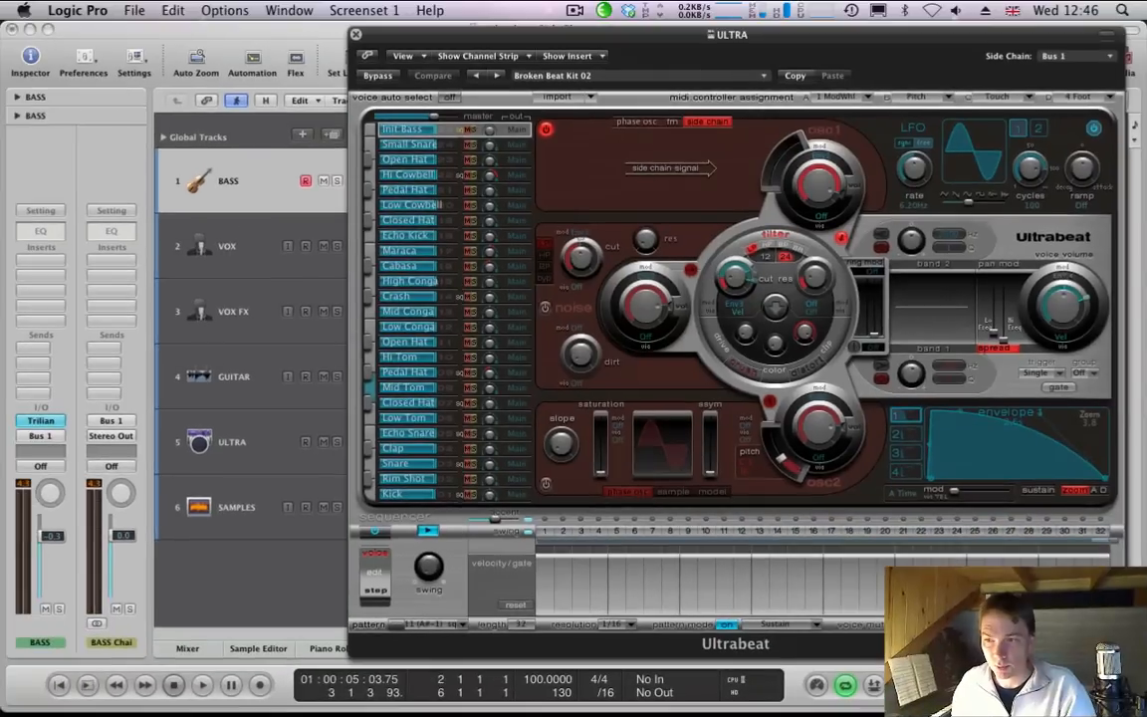
{"action": "left_click", "coordinate": [375, 589]}
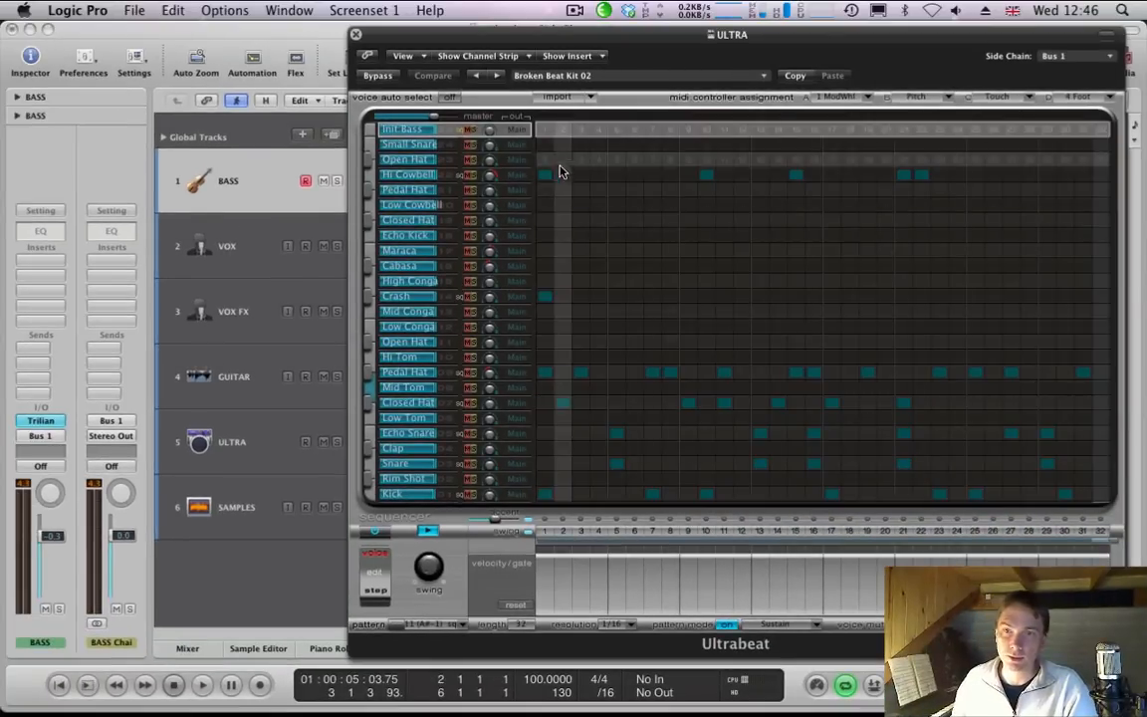
{"action": "left_click", "coordinate": [435, 624]}
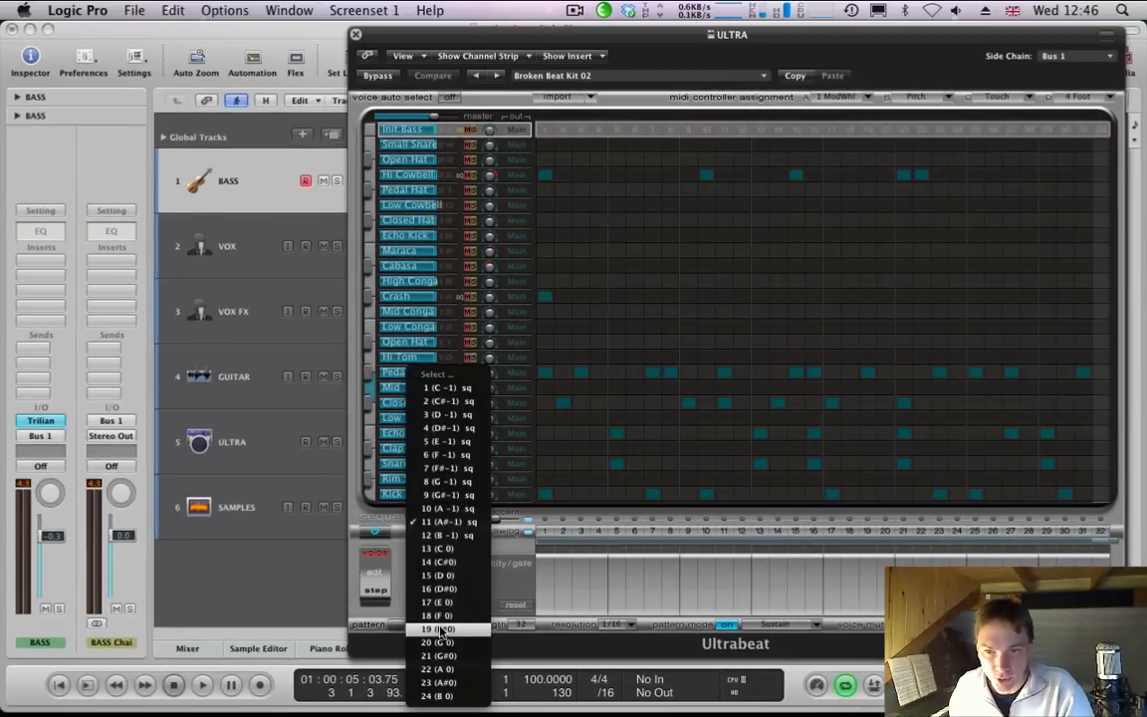
{"action": "left_click", "coordinate": [447, 541]}
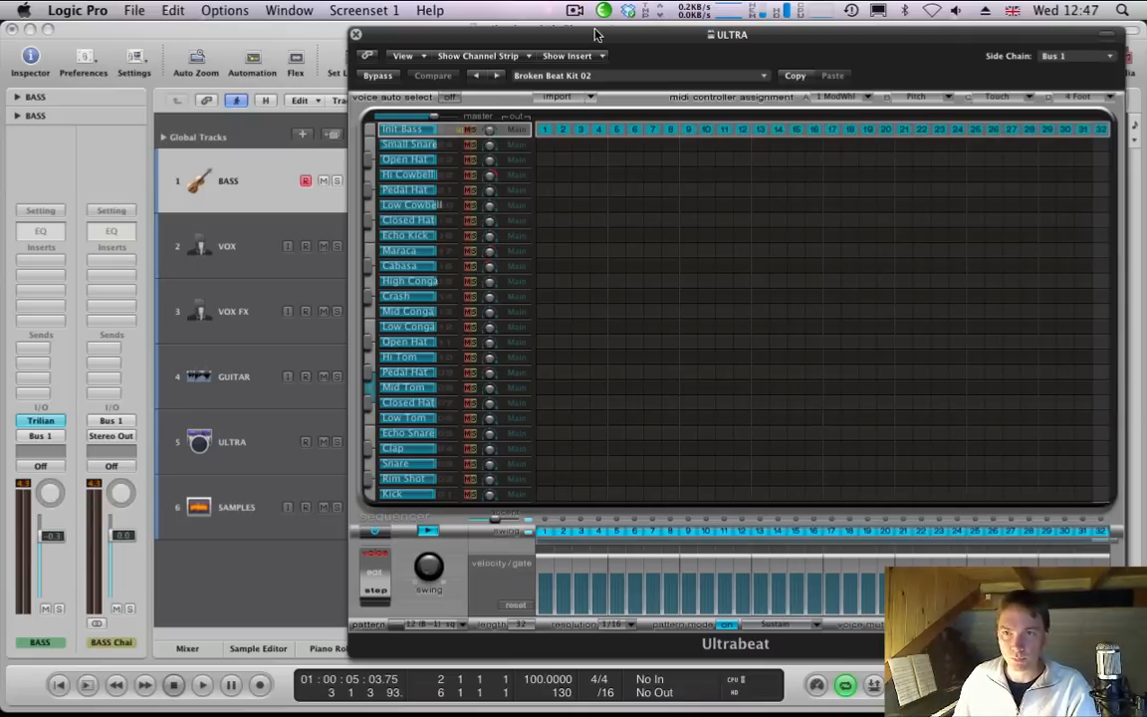
Move the Ultrabeat window off the piano roll, raise the long note one semitone to B-1, and play the passage briefly
{"action": "left_click_drag", "start_coordinate": [538, 36], "coordinate": [1098, 104]}
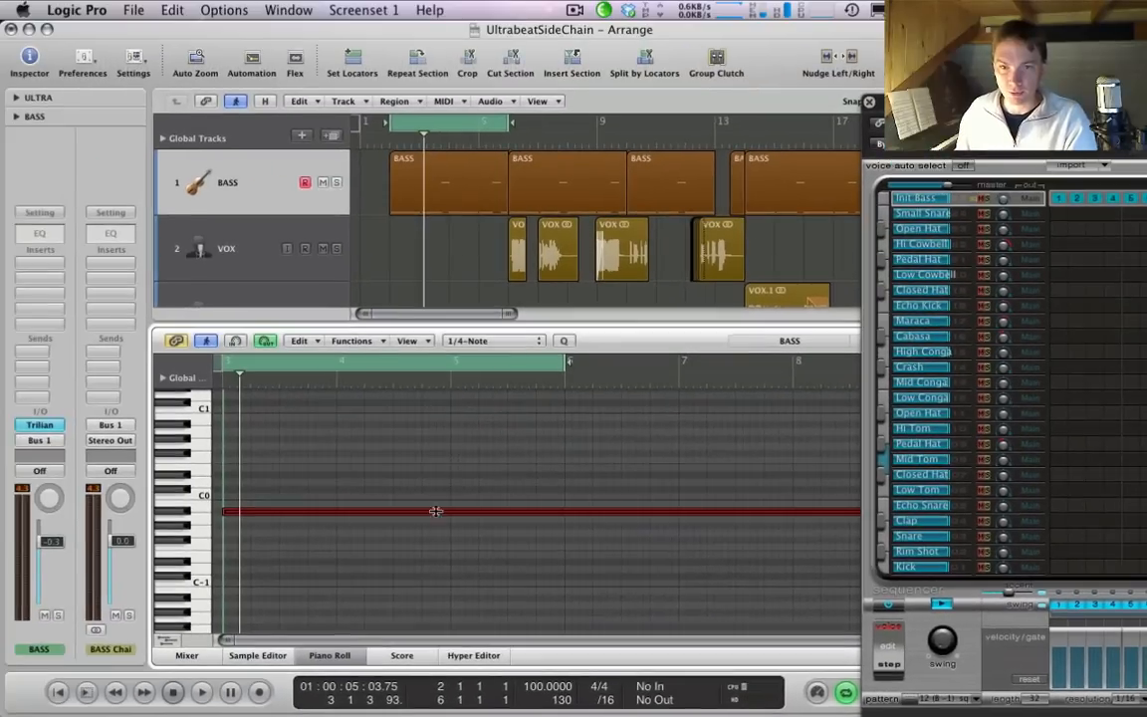
{"action": "left_click_drag", "start_coordinate": [436, 512], "coordinate": [436, 514]}
{"action": "left_click_drag", "start_coordinate": [385, 376], "coordinate": [384, 376]}
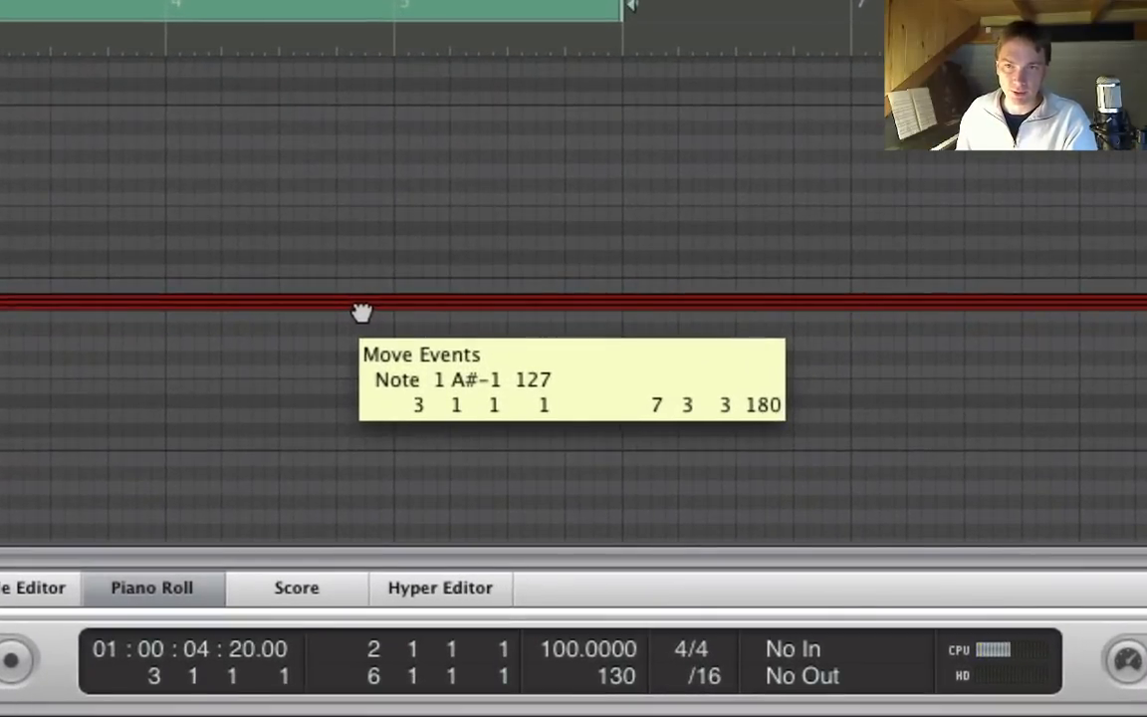
{"action": "left_click_drag", "start_coordinate": [361, 312], "coordinate": [360, 299]}
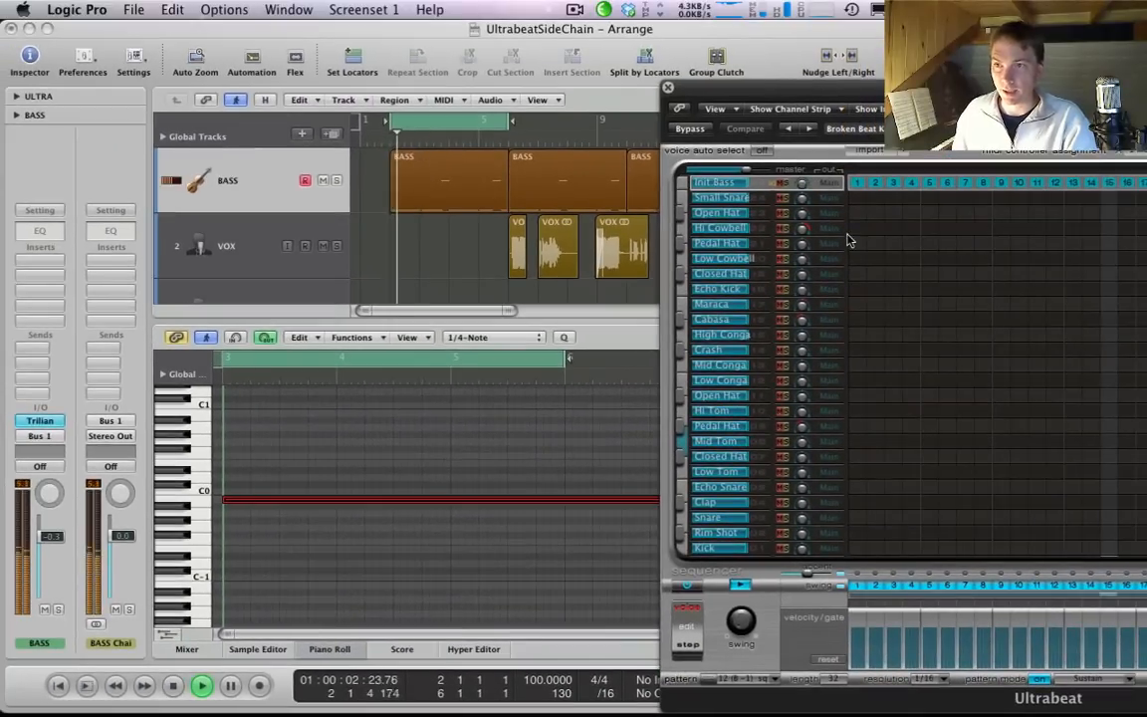
{"action": "key", "text": "space"}
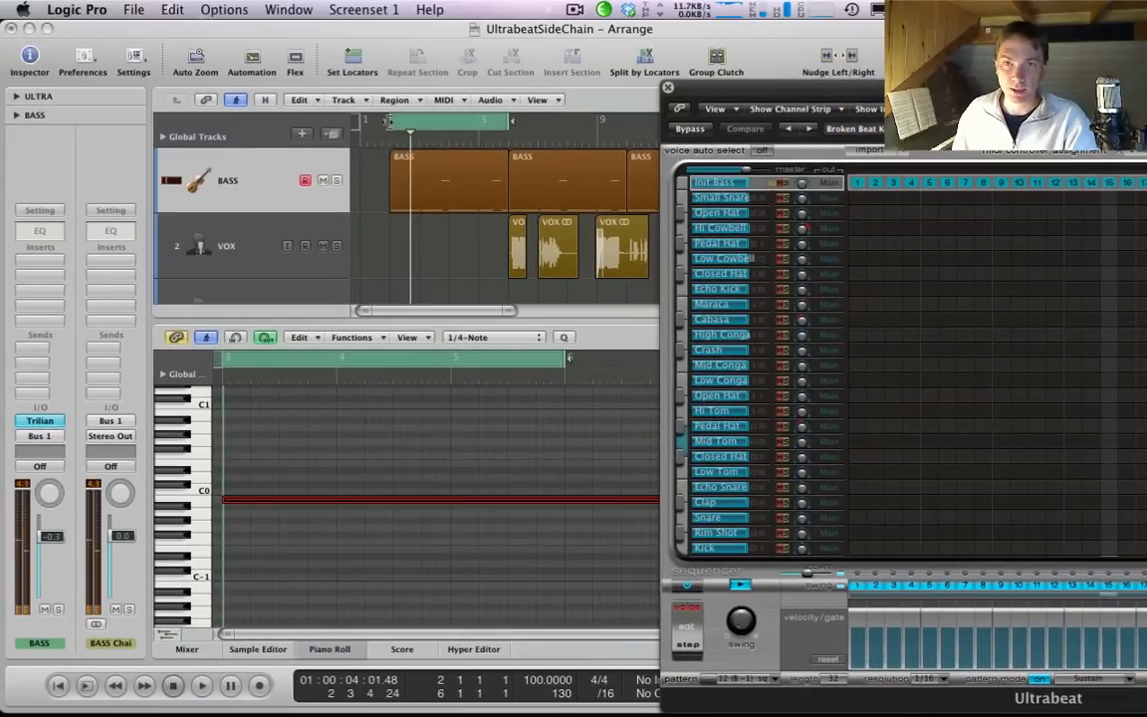
Close the piano roll, align the ULTRA region's start with the first BASS region, and play the passage
{"action": "left_click_drag", "start_coordinate": [399, 130], "coordinate": [386, 121]}
{"action": "key", "text": "space"}
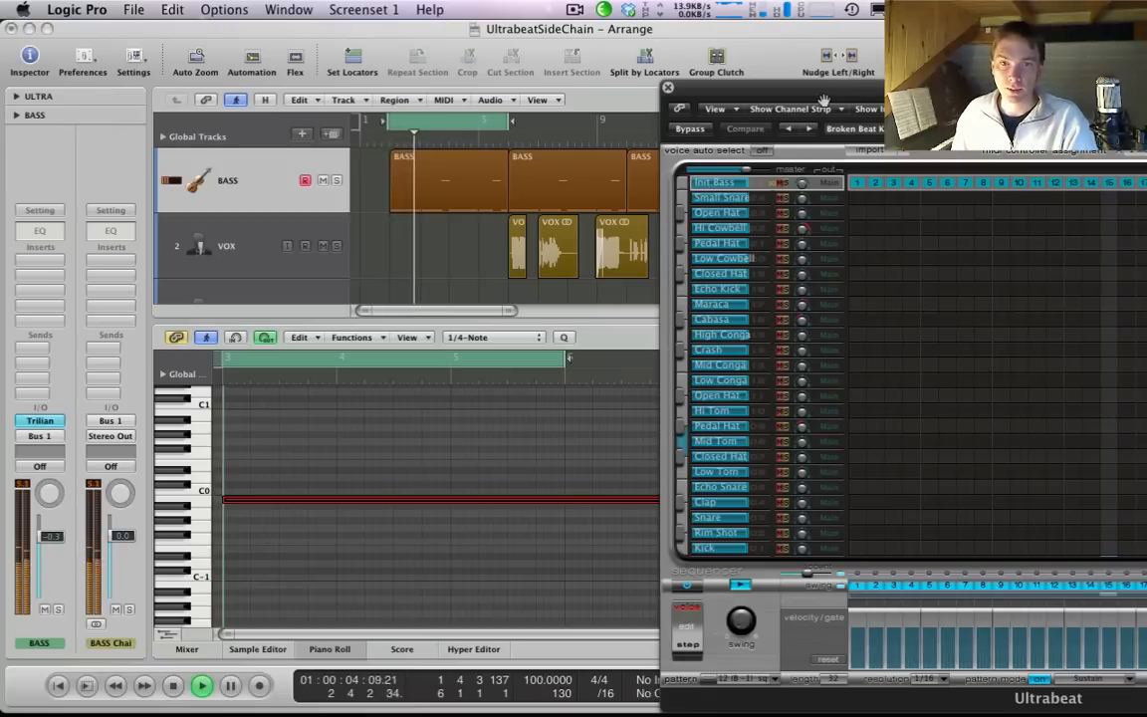
{"action": "key", "text": "space"}
{"action": "key", "text": "p"}
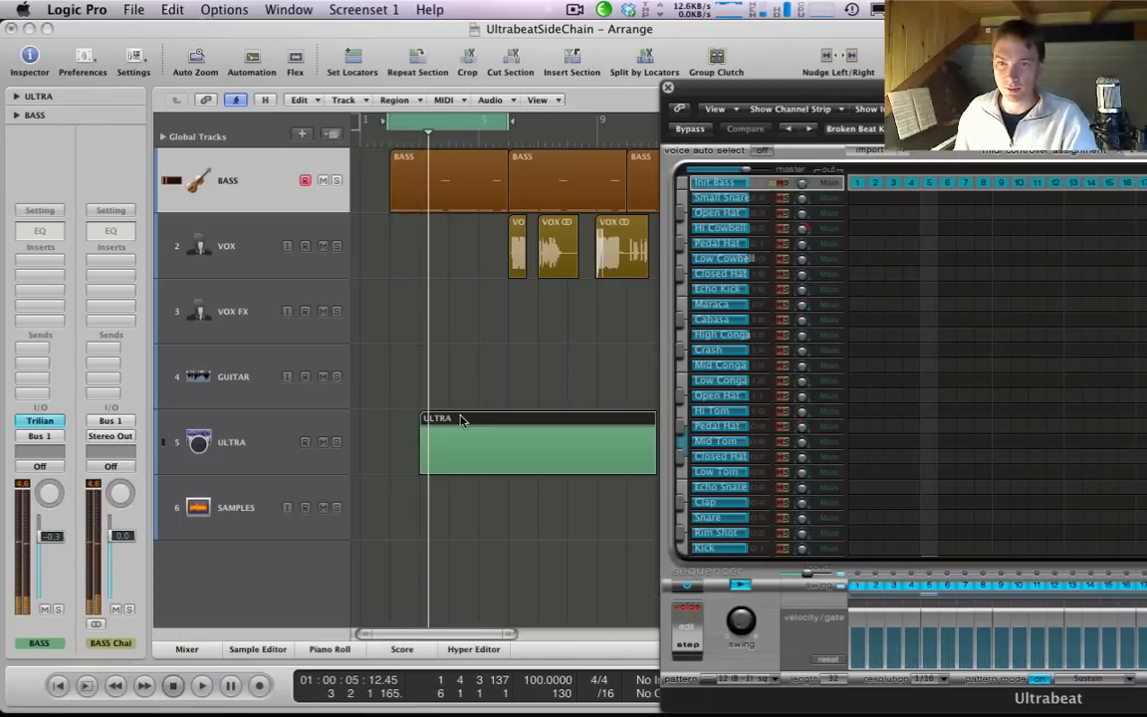
{"action": "left_click_drag", "start_coordinate": [461, 430], "coordinate": [430, 436]}
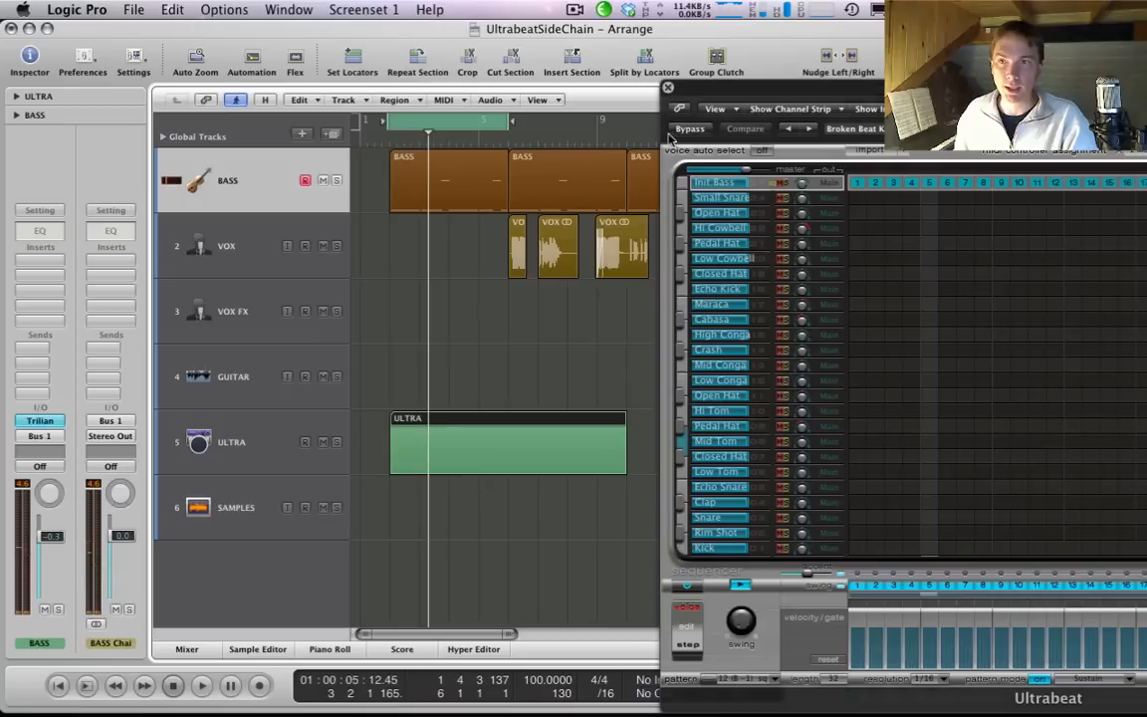
{"action": "key", "text": "space"}
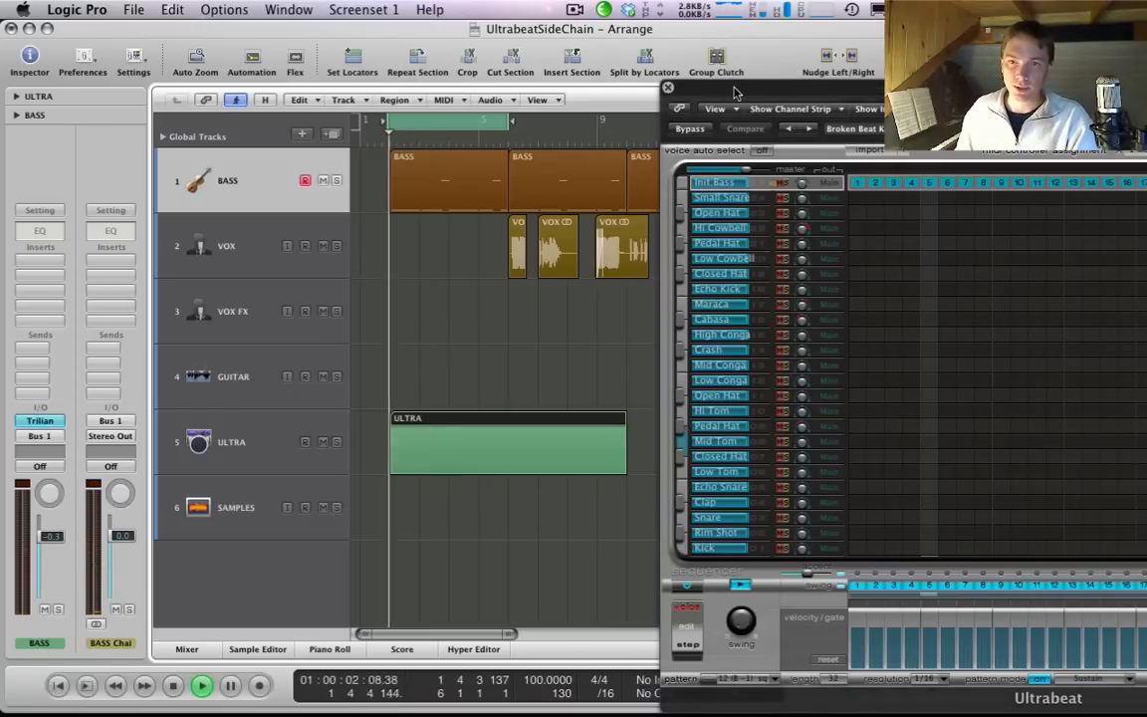
Bring the Ultrabeat window over the arrangement and leave full view to show the synth controls
{"action": "left_click_drag", "start_coordinate": [752, 96], "coordinate": [282, 79]}
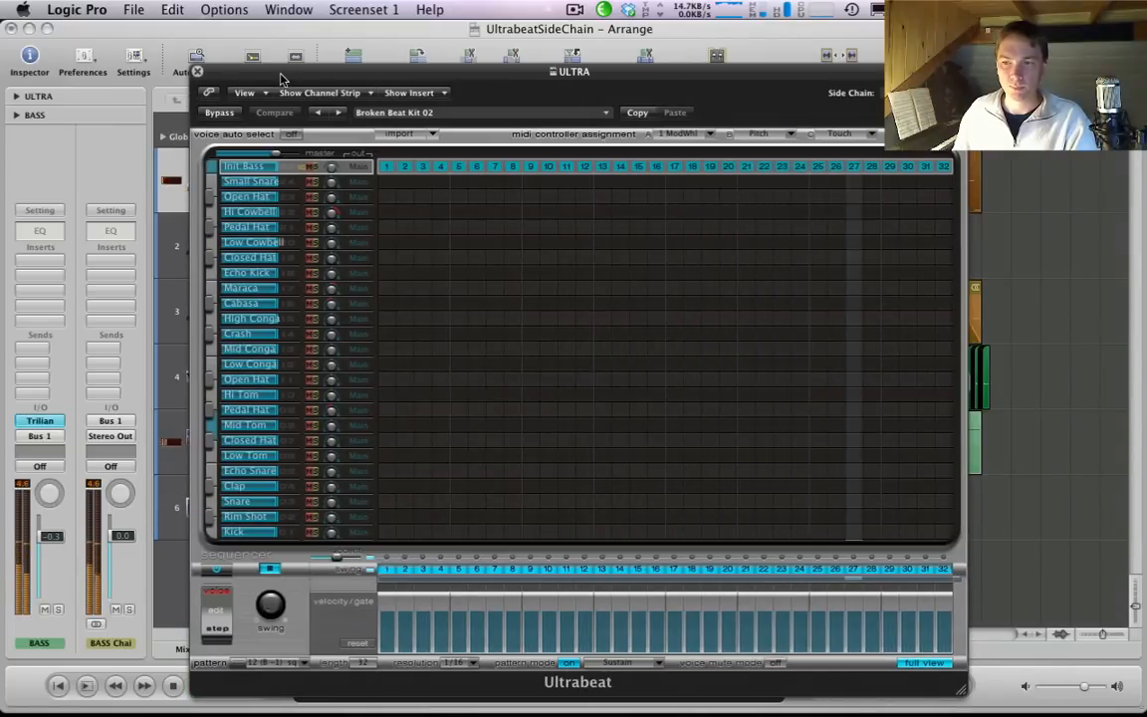
{"action": "left_click_drag", "start_coordinate": [282, 80], "coordinate": [405, 191]}
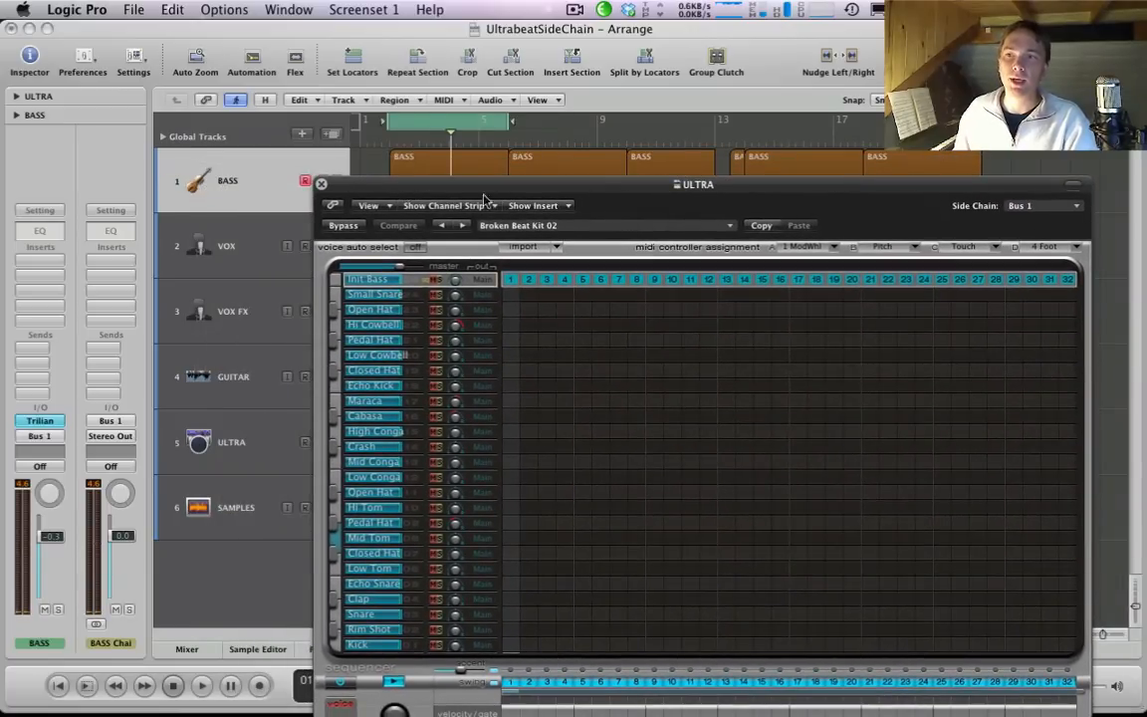
{"action": "left_click_drag", "start_coordinate": [793, 189], "coordinate": [696, 72]}
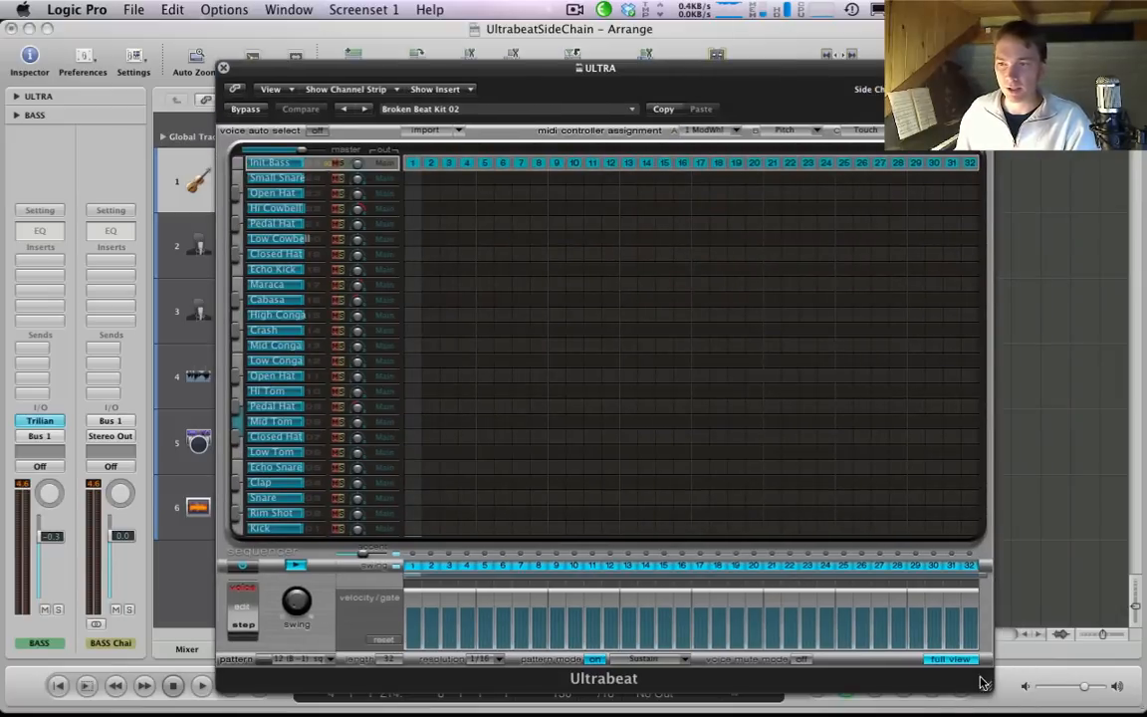
{"action": "left_click", "coordinate": [954, 659]}
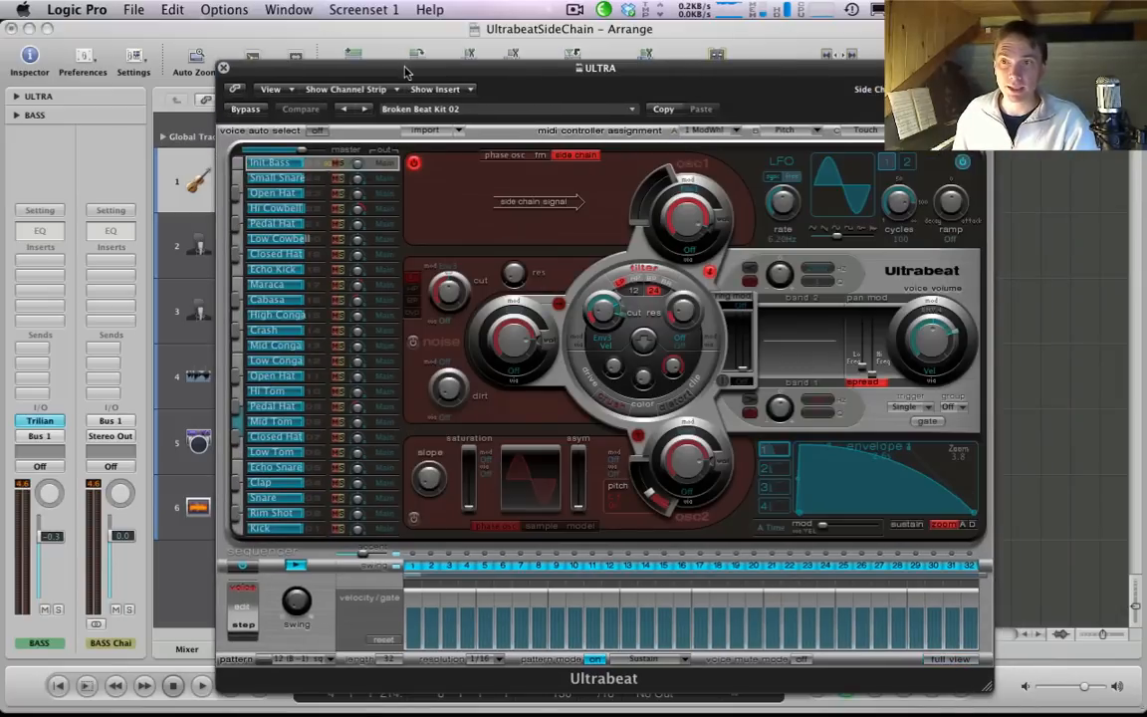
{"action": "left_click_drag", "start_coordinate": [405, 72], "coordinate": [516, 109]}
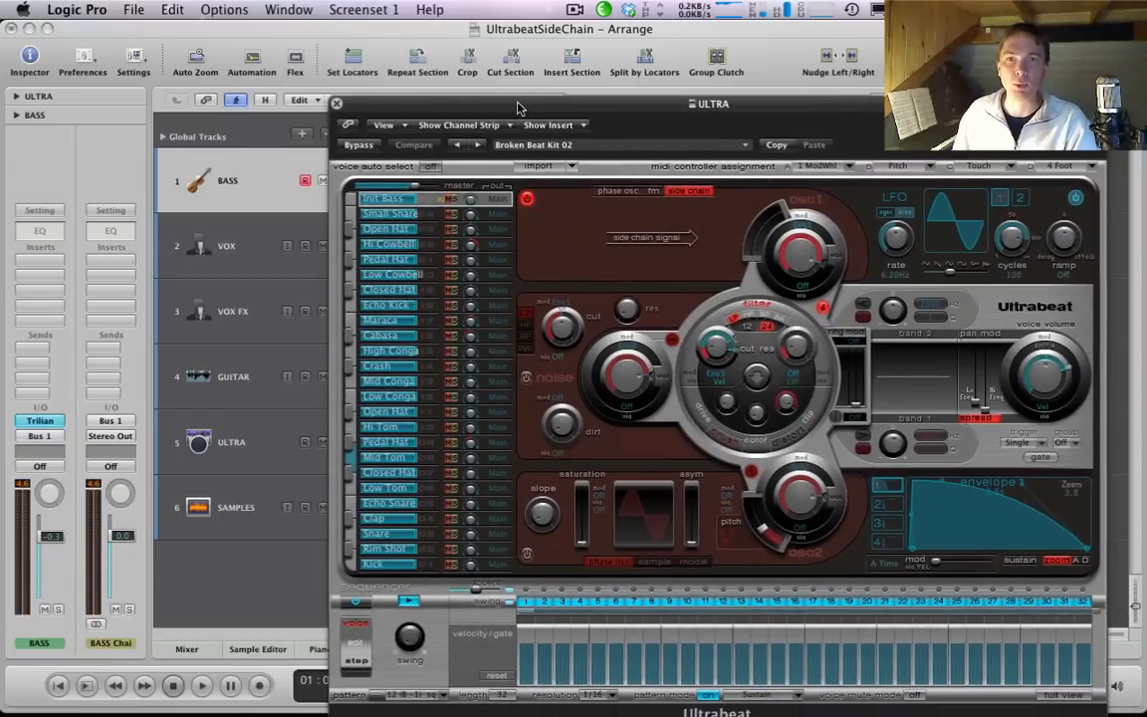
Play the passage, check the voice volume and oscillator 1 volume, and compare the bass with Ultrabeat bypassed and active
{"action": "key", "text": "space"}
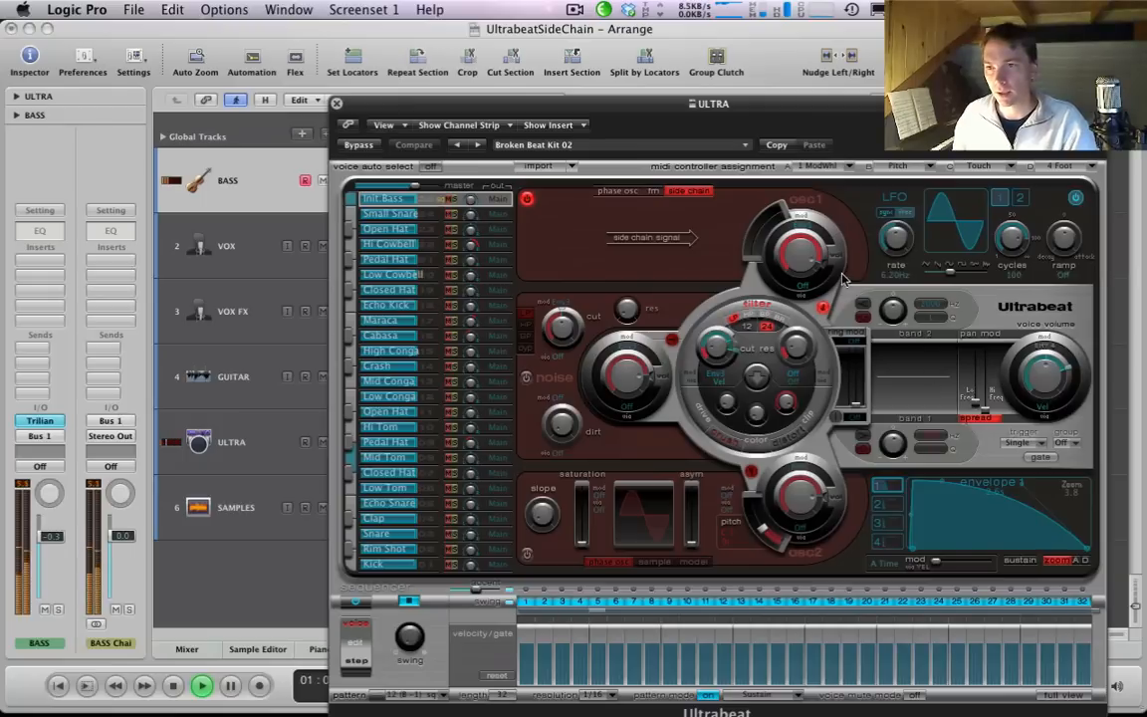
{"action": "mouse_move", "coordinate": [1040, 378]}
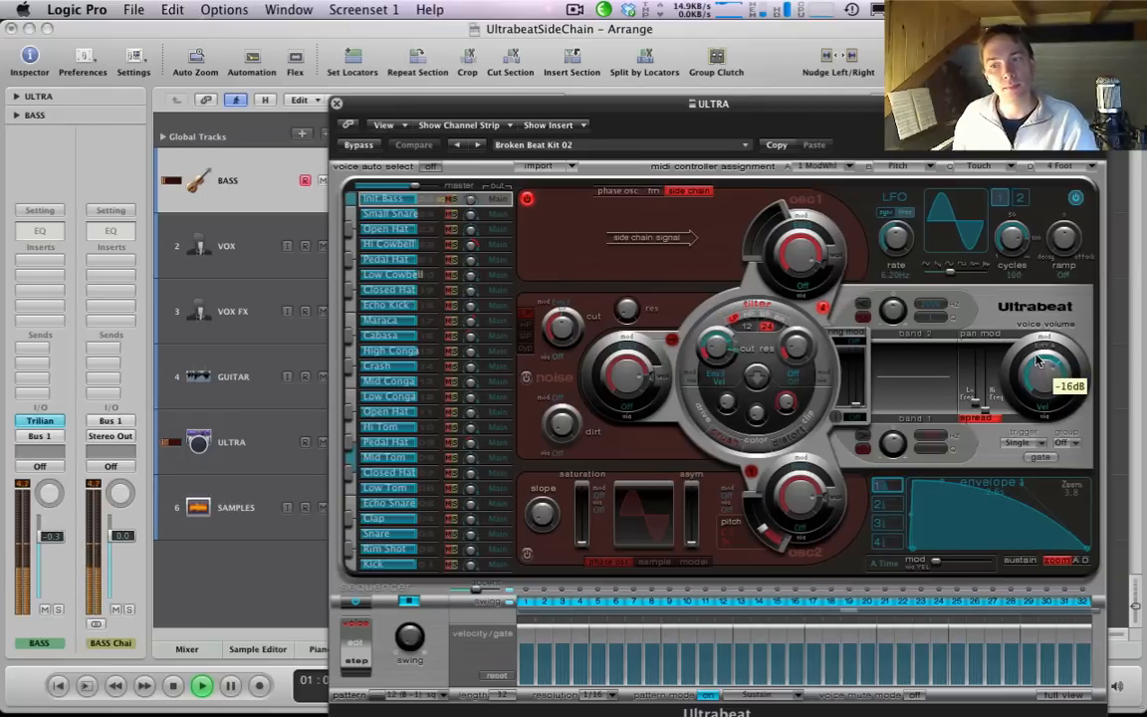
{"action": "mouse_move", "coordinate": [800, 258]}
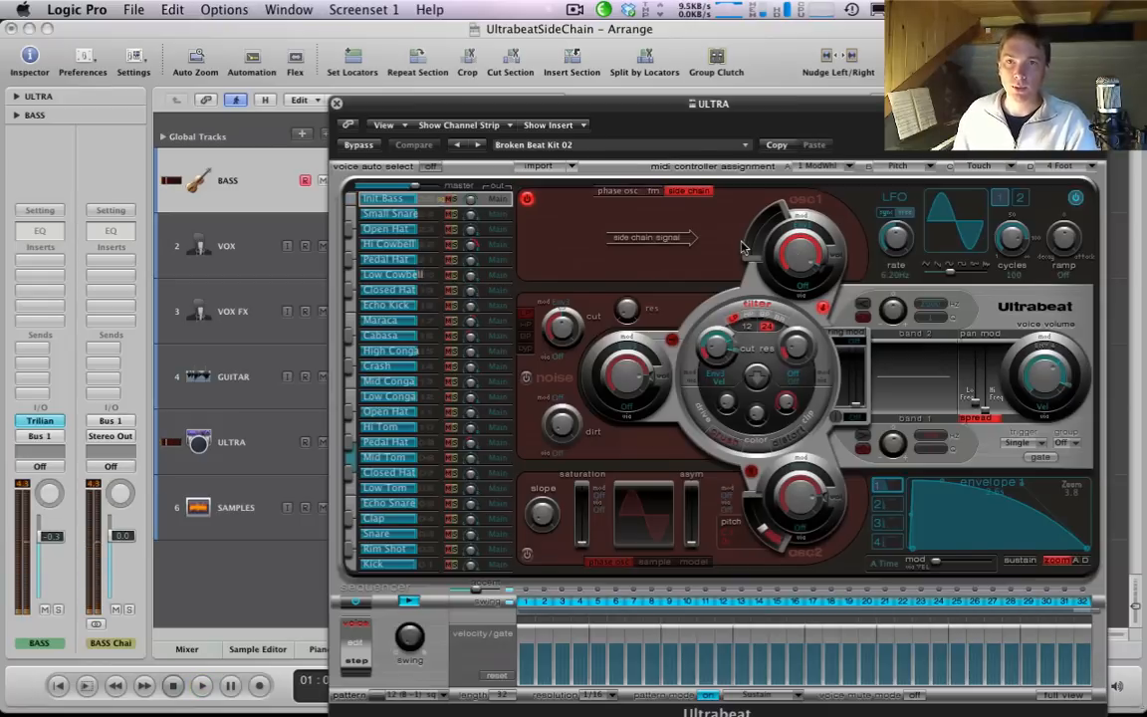
{"action": "key", "text": "space"}
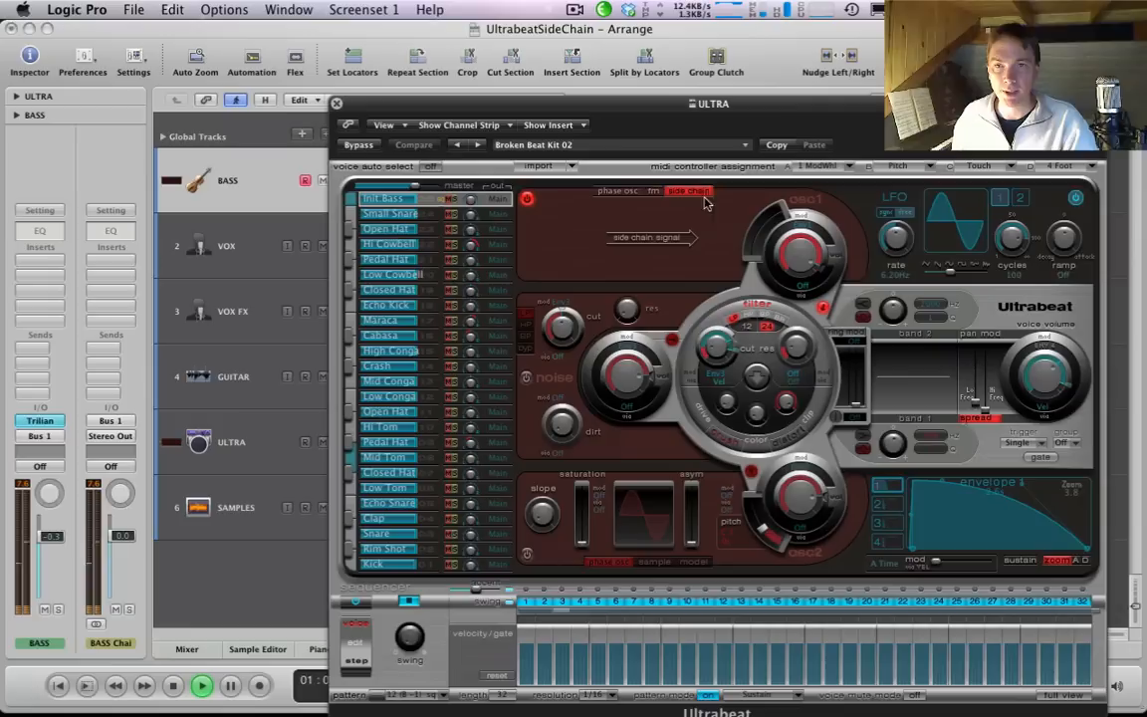
{"action": "left_click", "coordinate": [358, 148]}
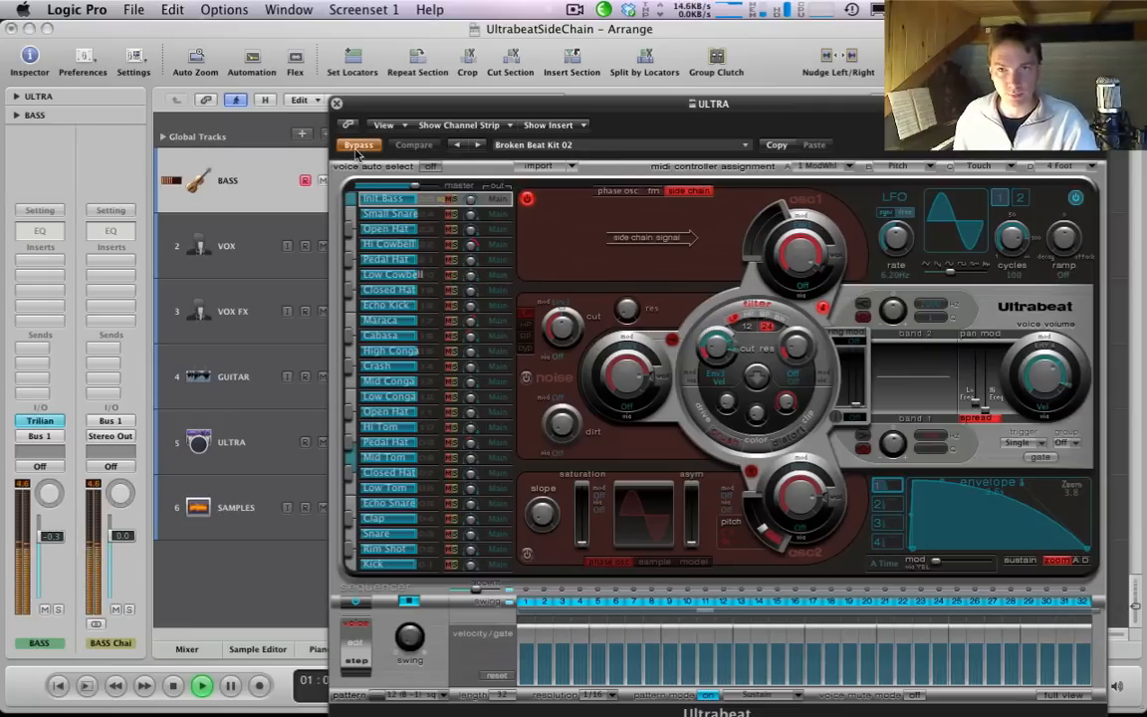
{"action": "left_click", "coordinate": [358, 146]}
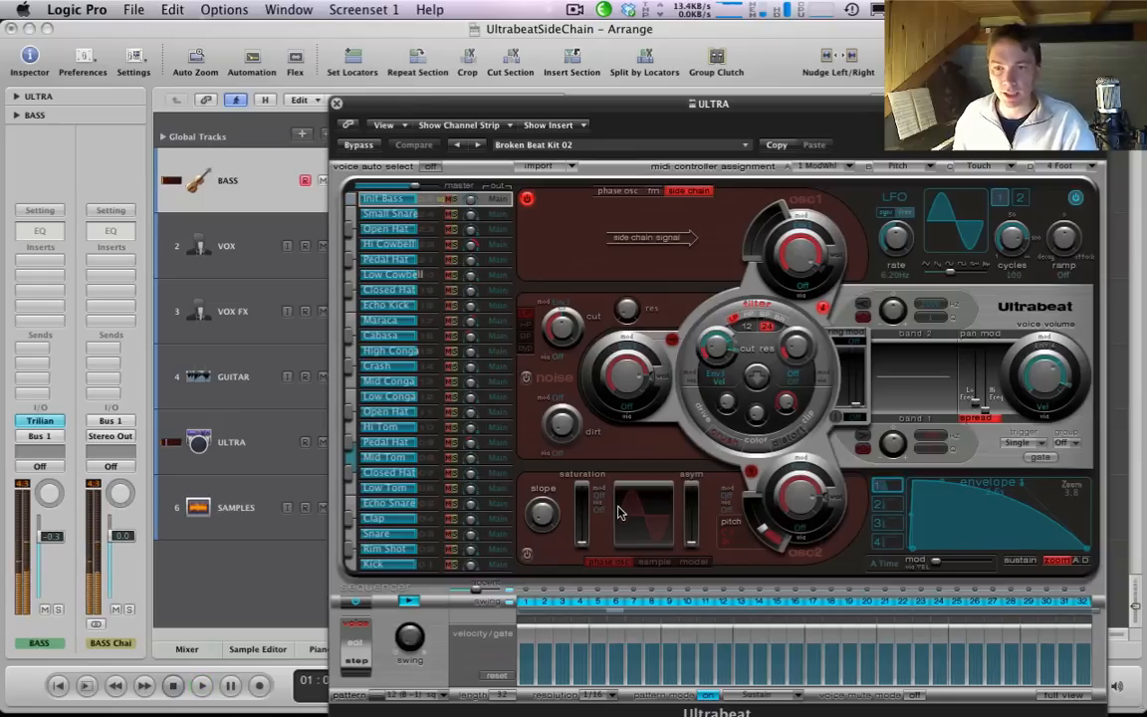
Switch off steps 3, 6, 11, 17, 23, 27 and 30 of the Init Bass voice in pattern 12
{"action": "left_click_drag", "start_coordinate": [493, 110], "coordinate": [446, 78]}
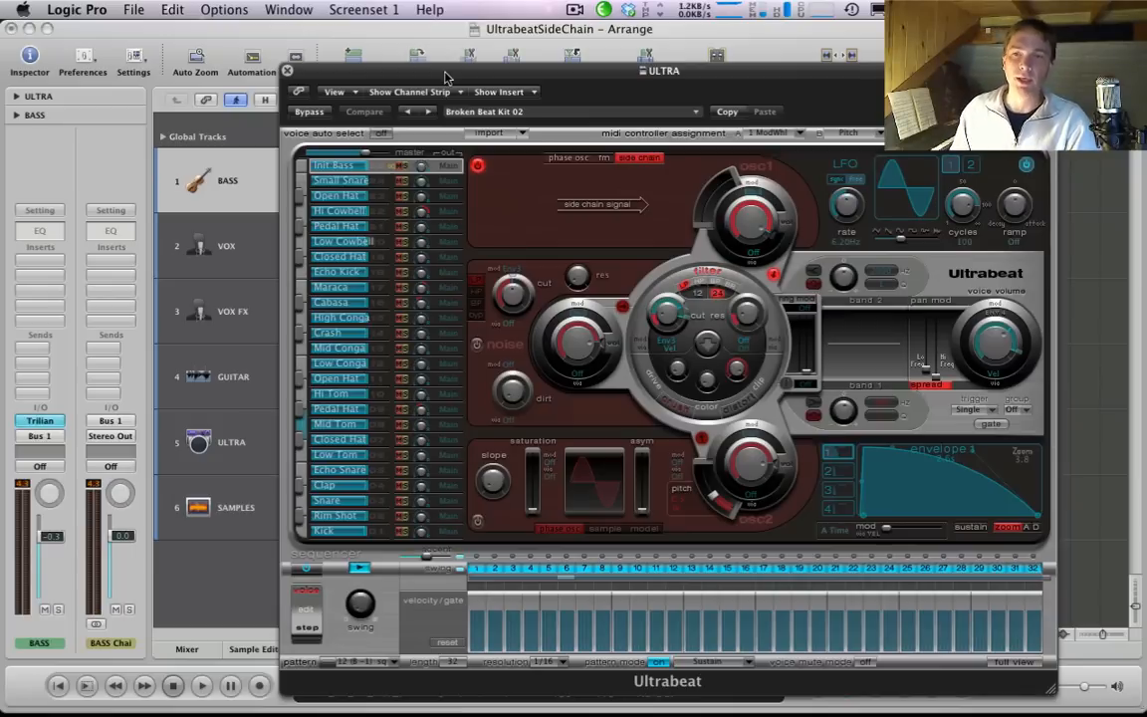
{"action": "left_click", "coordinate": [514, 588]}
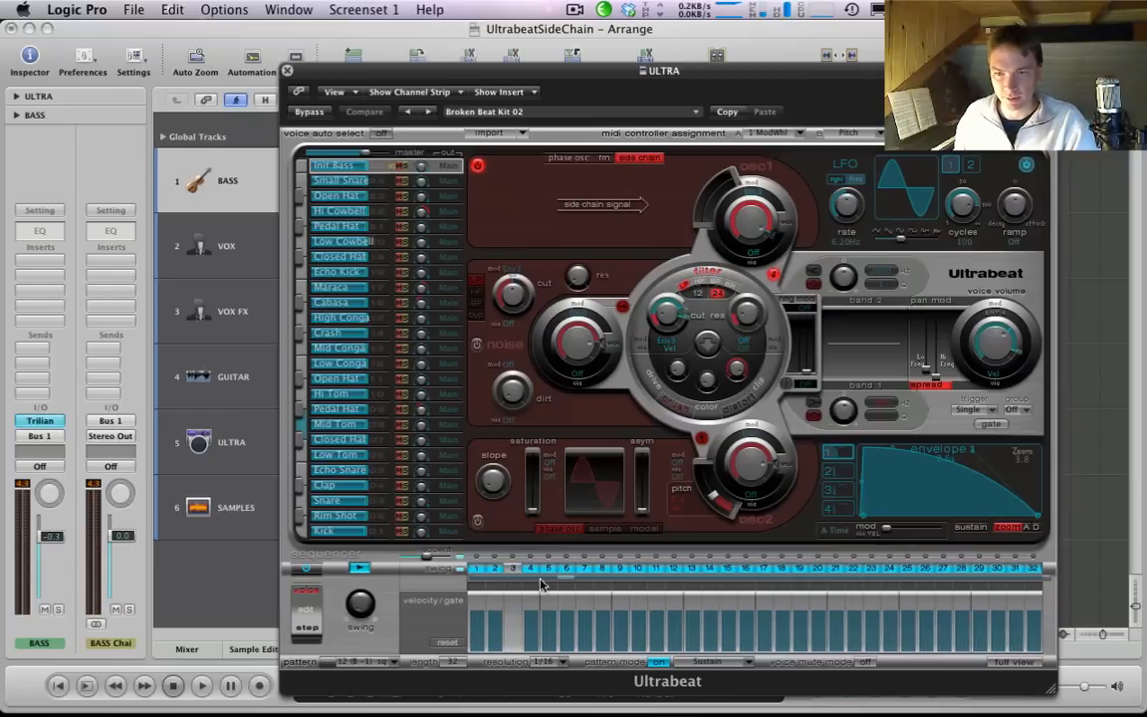
{"action": "left_click", "coordinate": [764, 571]}
{"action": "left_click", "coordinate": [658, 572]}
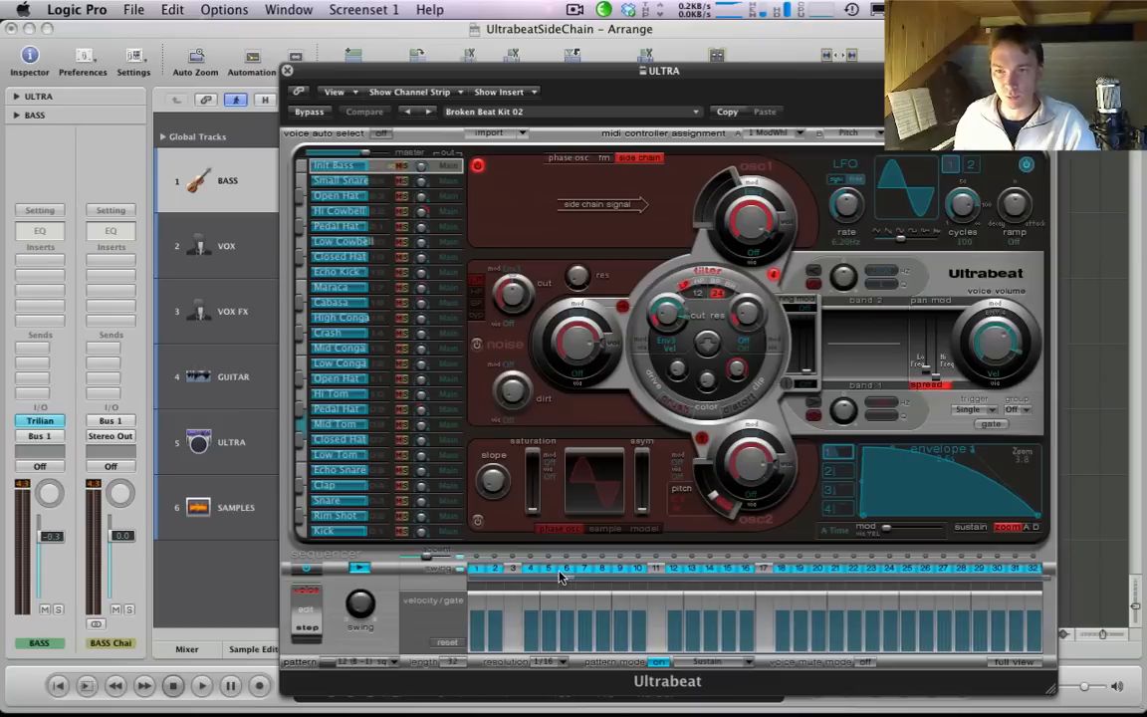
{"action": "left_click", "coordinate": [565, 574]}
{"action": "left_click", "coordinate": [871, 574]}
{"action": "left_click", "coordinate": [947, 574]}
{"action": "left_click", "coordinate": [1002, 575]}
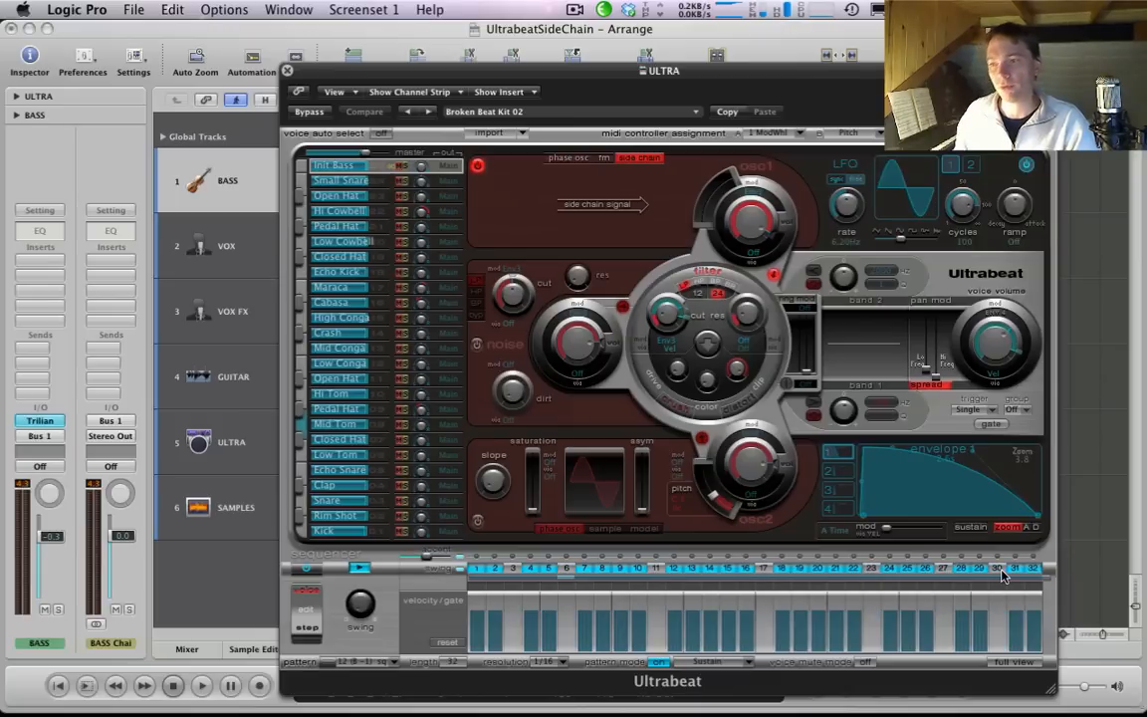
Randomize the velocities of the Init Bass steps while the pattern plays
{"action": "key", "text": "space"}
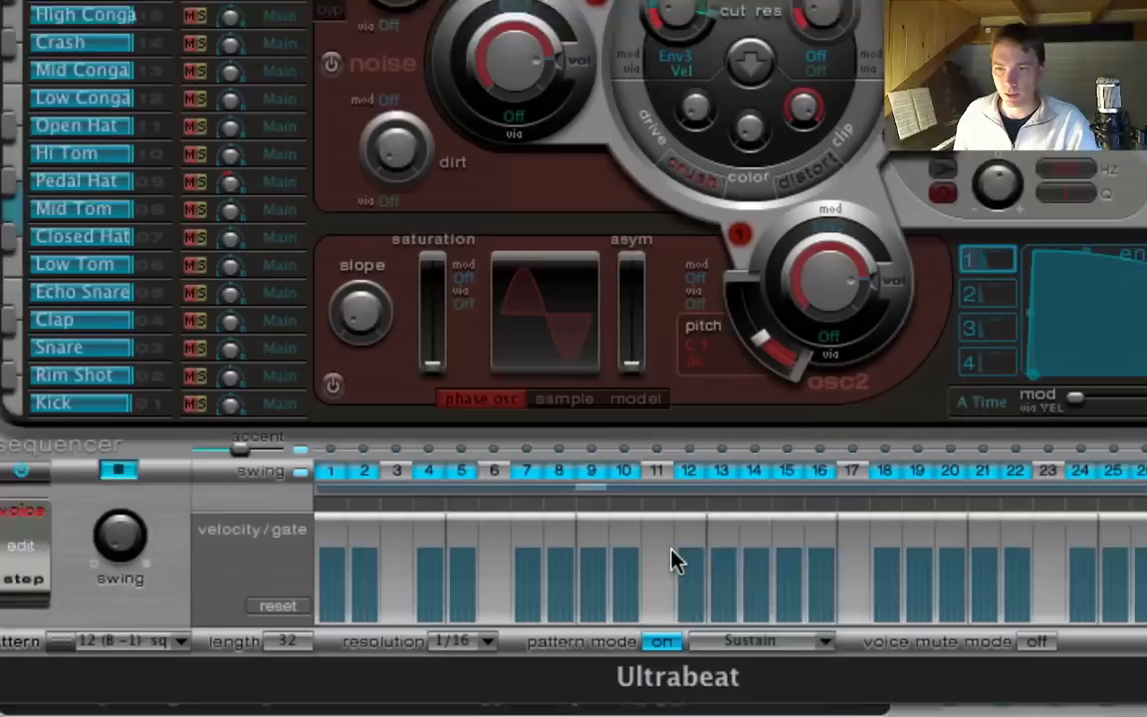
{"action": "right_click", "coordinate": [672, 575]}
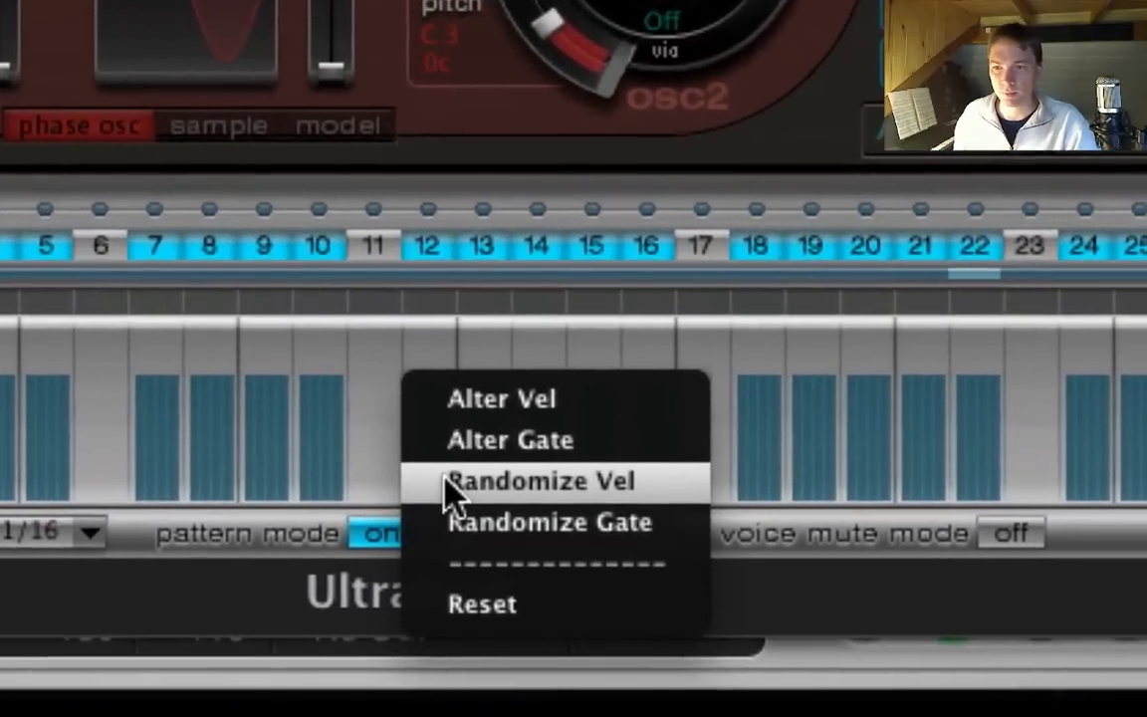
{"action": "left_click", "coordinate": [531, 521]}
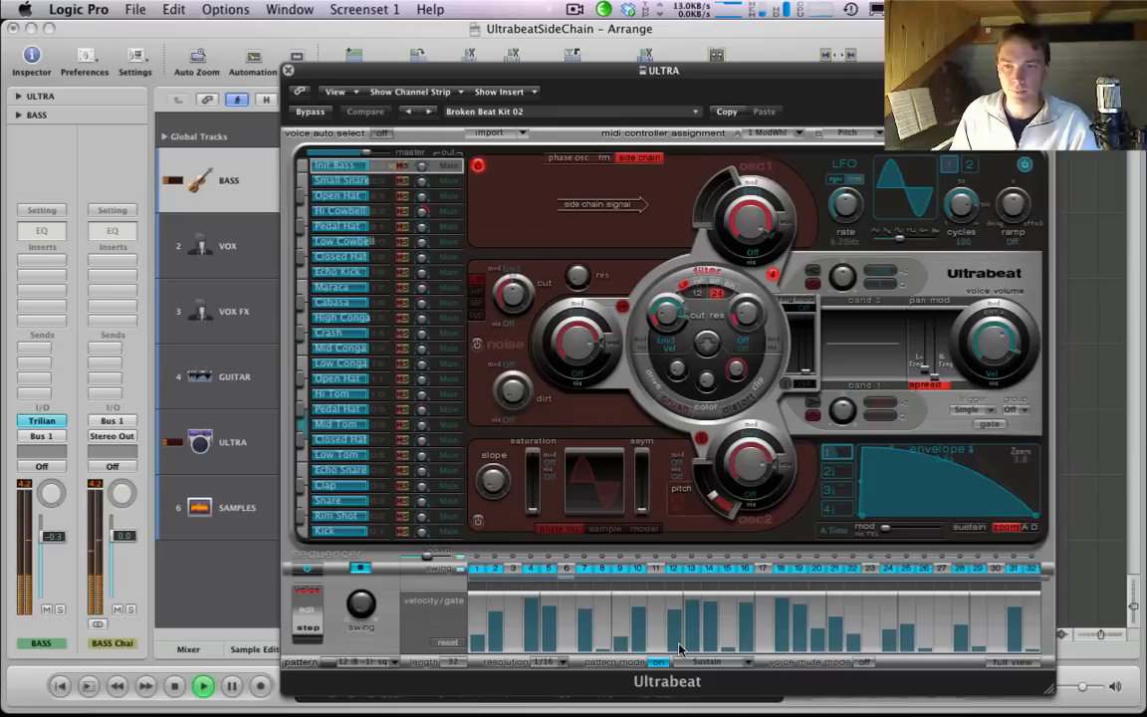
{"action": "key", "text": "space"}
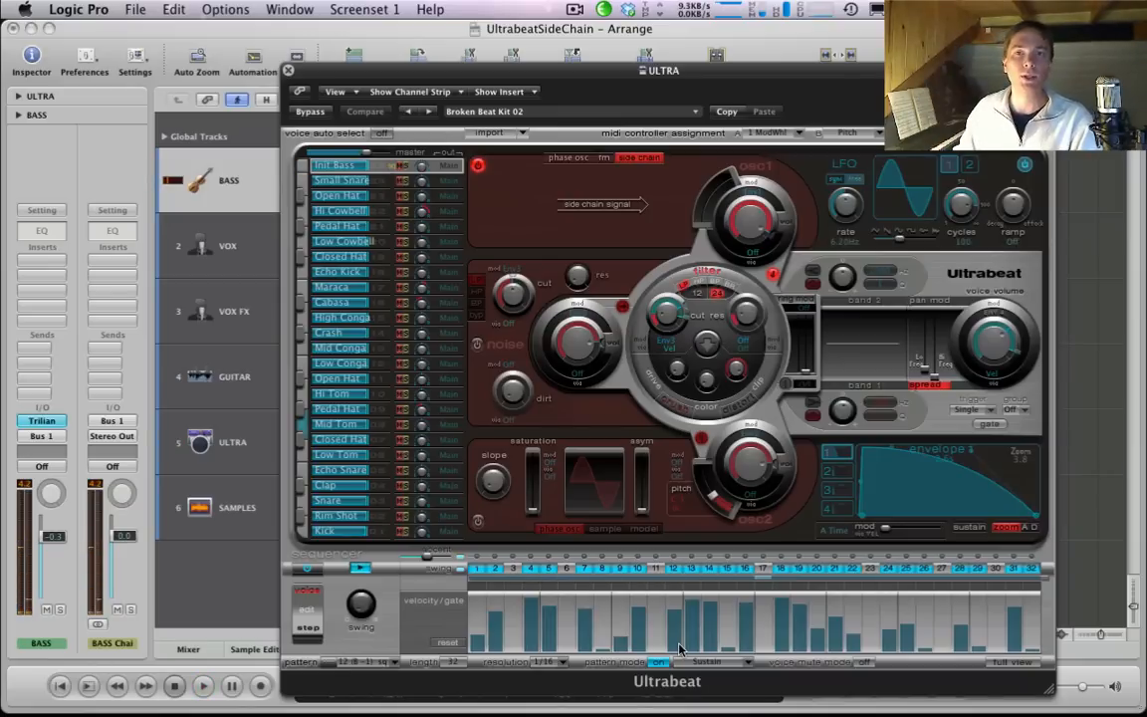
Move the Ultrabeat window off the track list and compare the randomized pattern with Ultrabeat bypassed and active
{"action": "left_click_drag", "start_coordinate": [354, 71], "coordinate": [565, 61]}
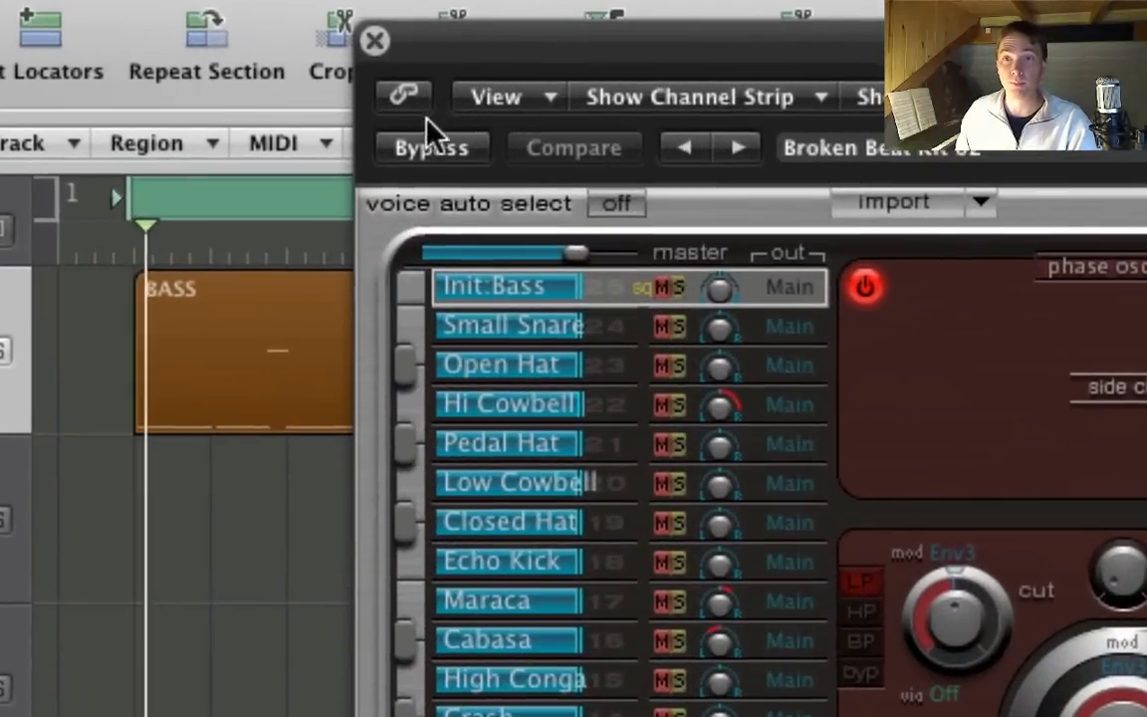
{"action": "left_click", "coordinate": [478, 121]}
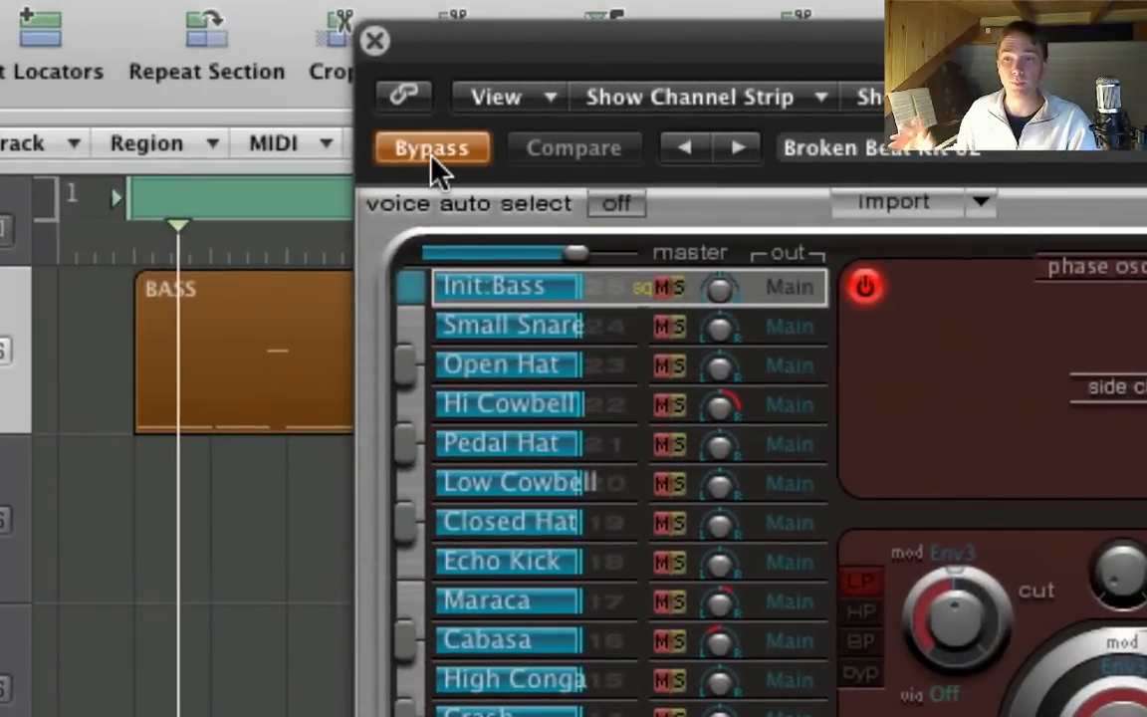
{"action": "left_click", "coordinate": [432, 159]}
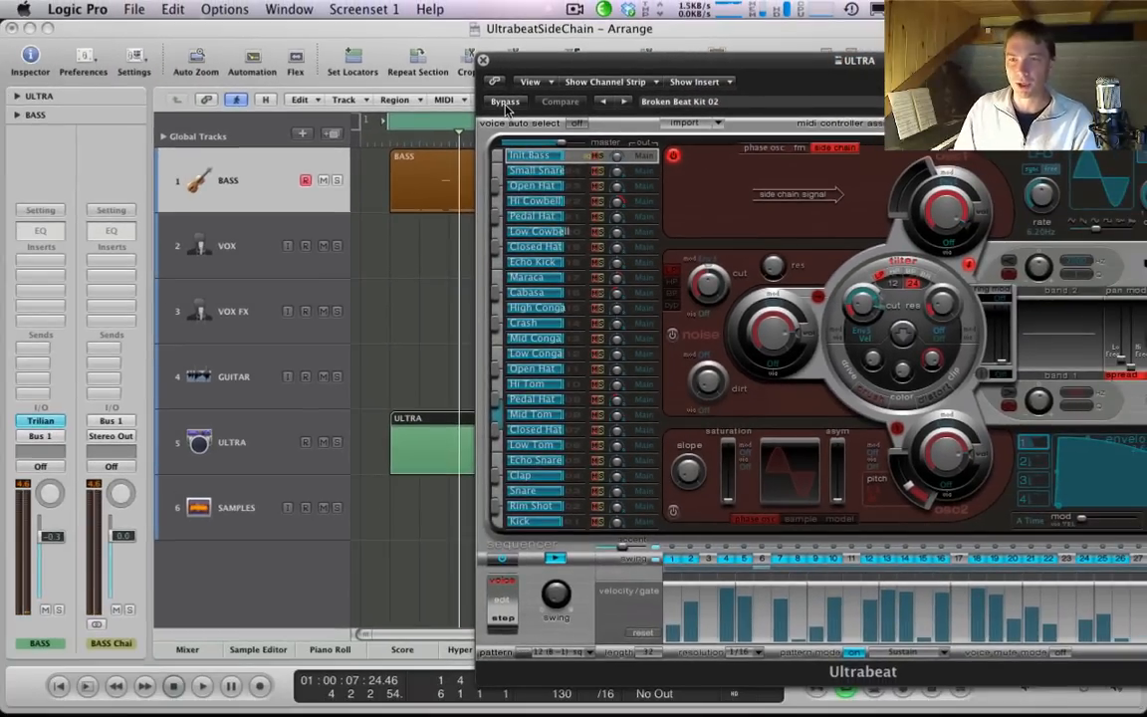
{"action": "left_click_drag", "start_coordinate": [533, 62], "coordinate": [478, 97]}
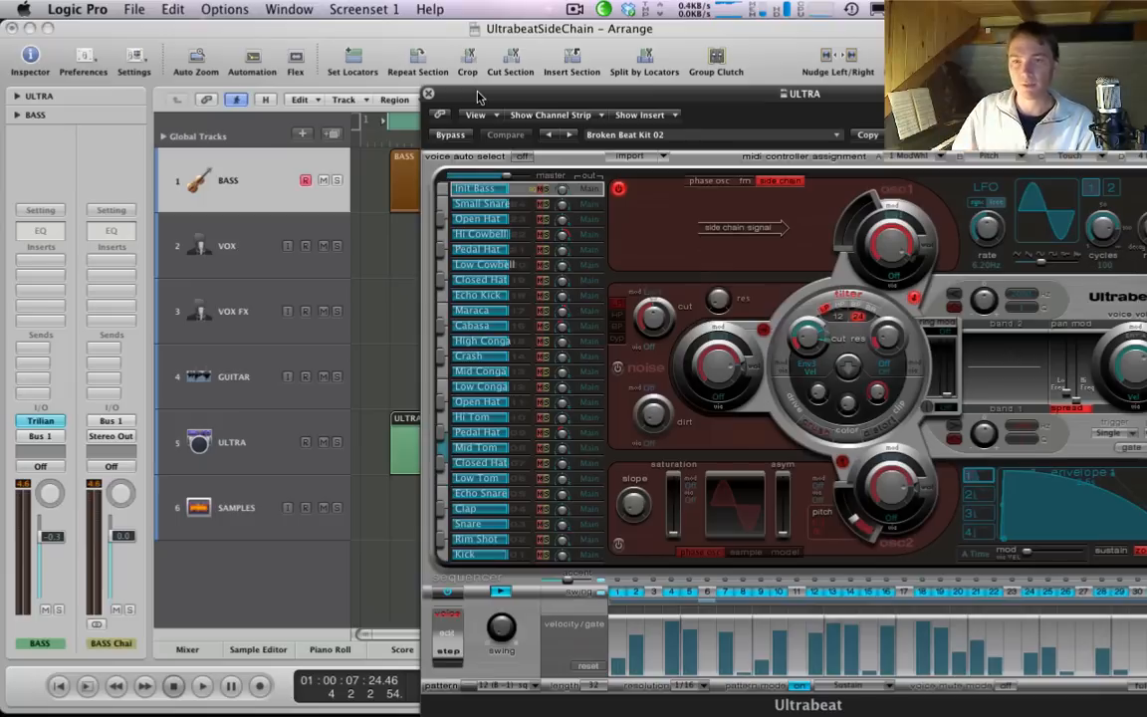
{"action": "key", "text": "space"}
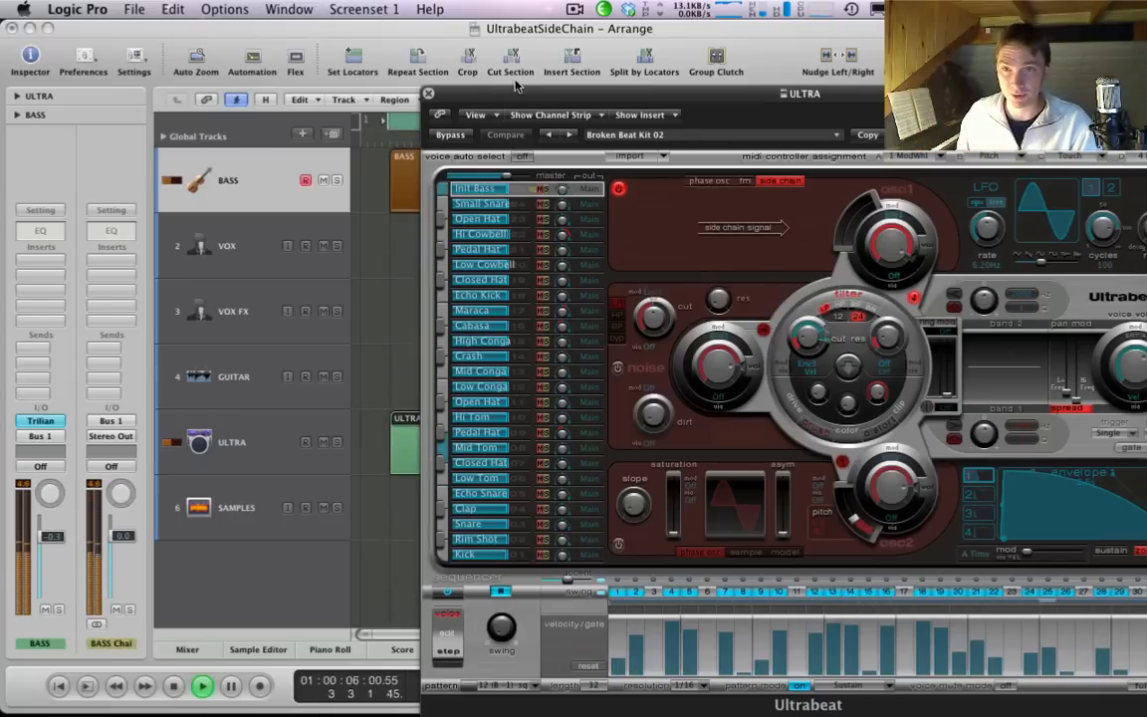
Switch on the 24 dB low-pass filter for the BASS FX voice and raise its cutoff and resonance to about halfway during playback
{"action": "left_click_drag", "start_coordinate": [516, 87], "coordinate": [322, 33]}
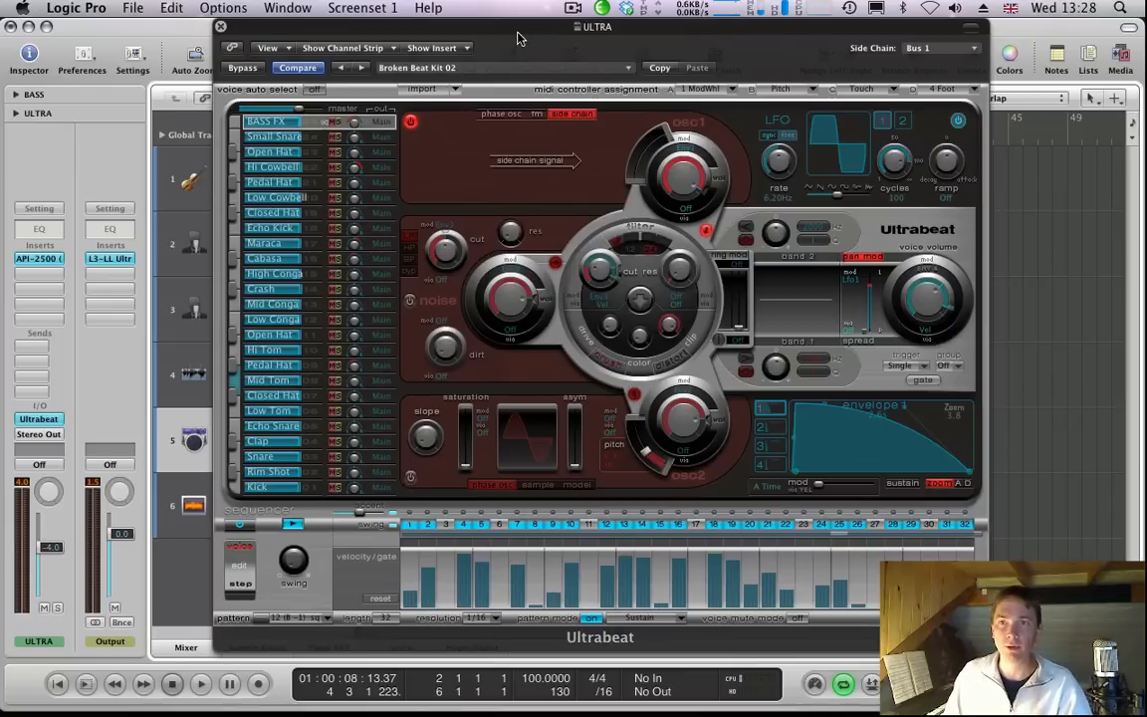
{"action": "left_click_drag", "start_coordinate": [523, 31], "coordinate": [555, 27]}
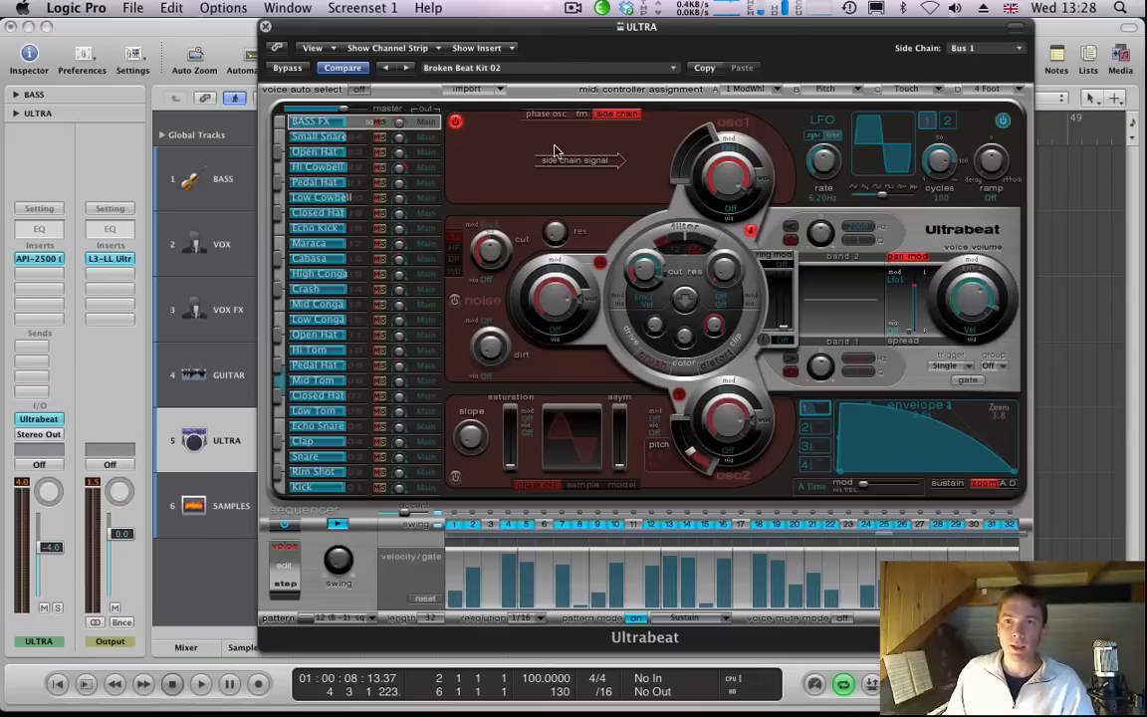
{"action": "key", "text": "space"}
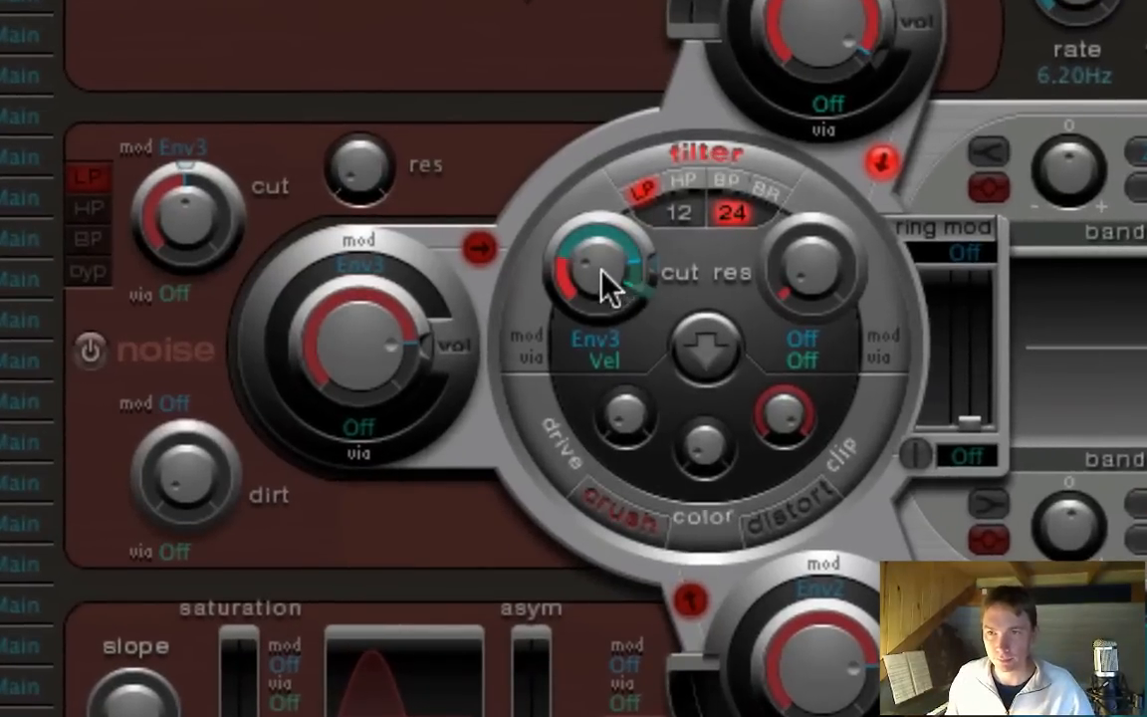
{"action": "left_click_drag", "start_coordinate": [605, 282], "coordinate": [606, 188]}
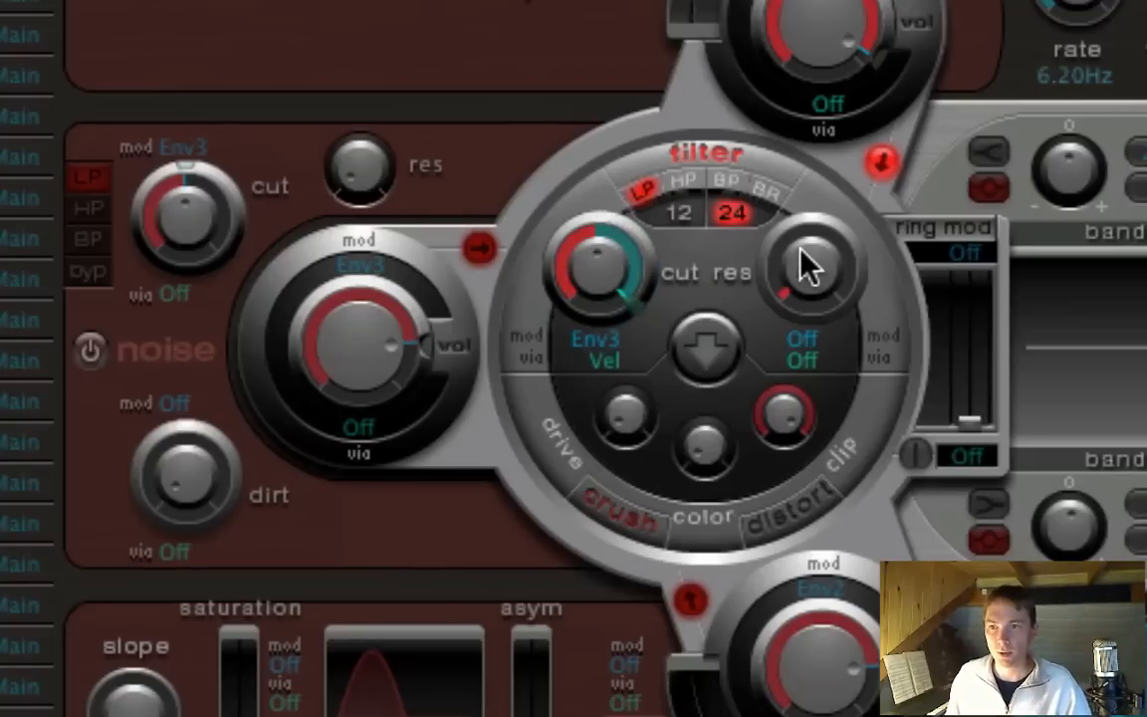
{"action": "left_click_drag", "start_coordinate": [806, 267], "coordinate": [794, 57]}
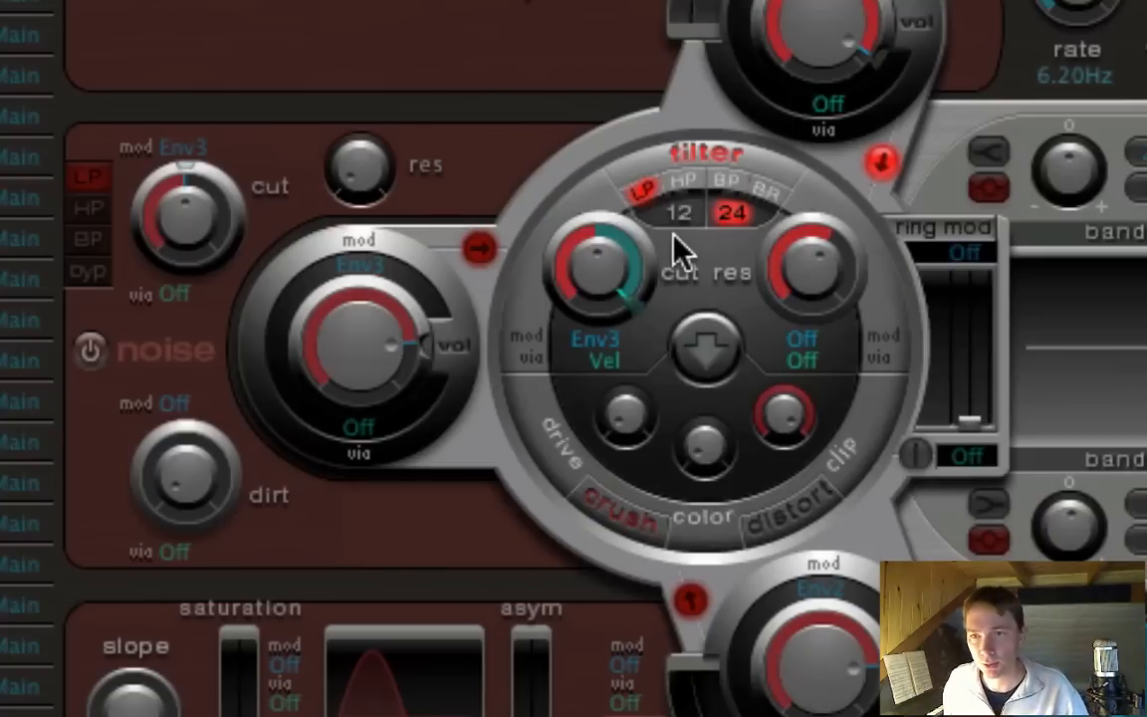
Raise the filter resonance to about three quarters and fine-tune the cutoff to slightly above halfway
{"action": "left_click_drag", "start_coordinate": [580, 264], "coordinate": [616, 277]}
{"action": "left_click_drag", "start_coordinate": [824, 287], "coordinate": [814, 207]}
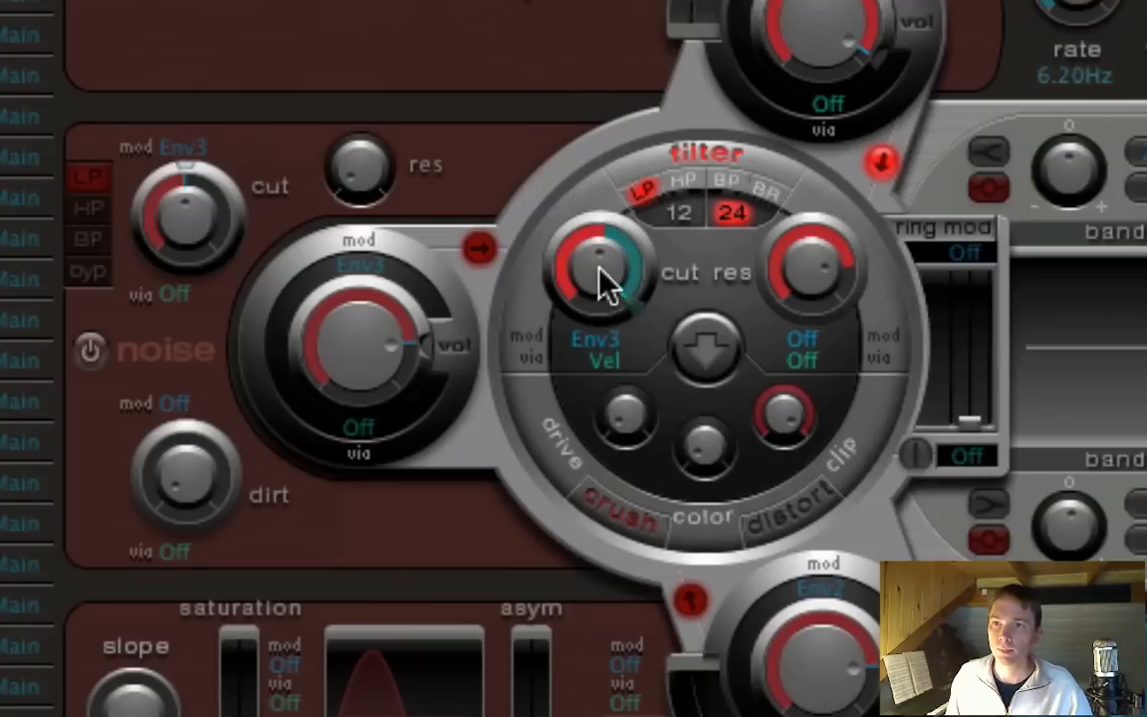
{"action": "mouse_move", "coordinate": [598, 269]}
{"action": "left_mouse_down"}
{"action": "mouse_move", "coordinate": [590, 165]}
{"action": "mouse_move", "coordinate": [609, 255]}
{"action": "left_mouse_up"}
{"action": "left_click_drag", "start_coordinate": [611, 282], "coordinate": [625, 257]}
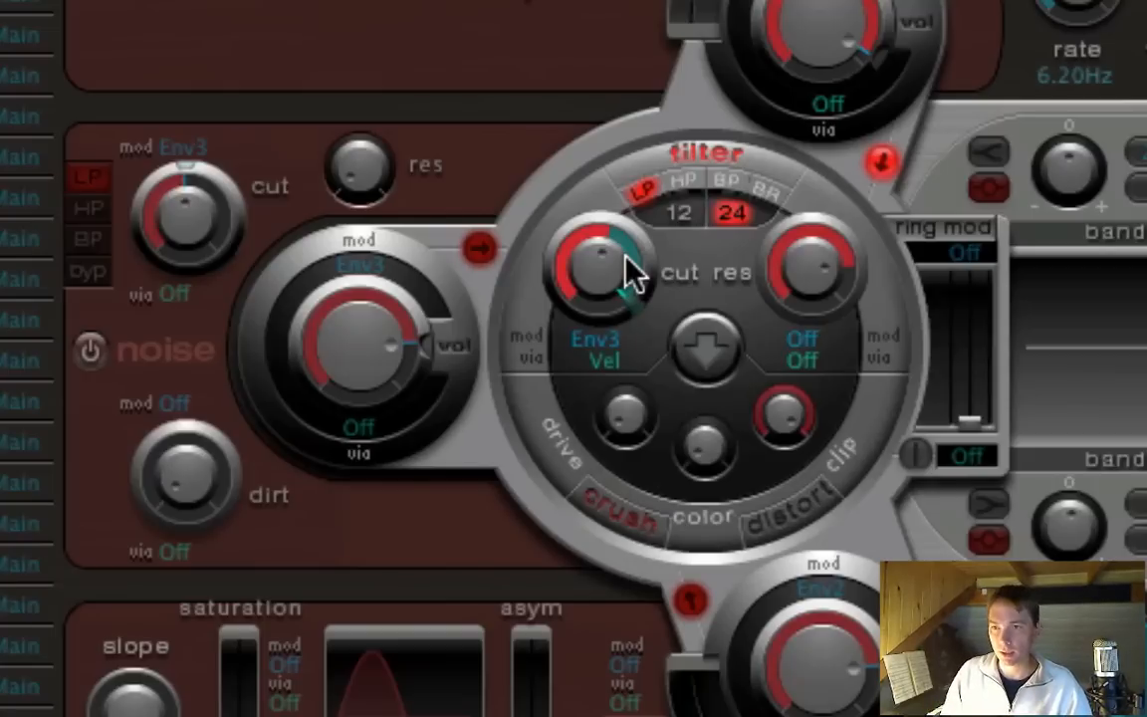
Turn off the filter cutoff's velocity via source and its envelope modulation, setting both to Off
{"action": "left_click", "coordinate": [619, 356]}
{"action": "left_click", "coordinate": [617, 355]}
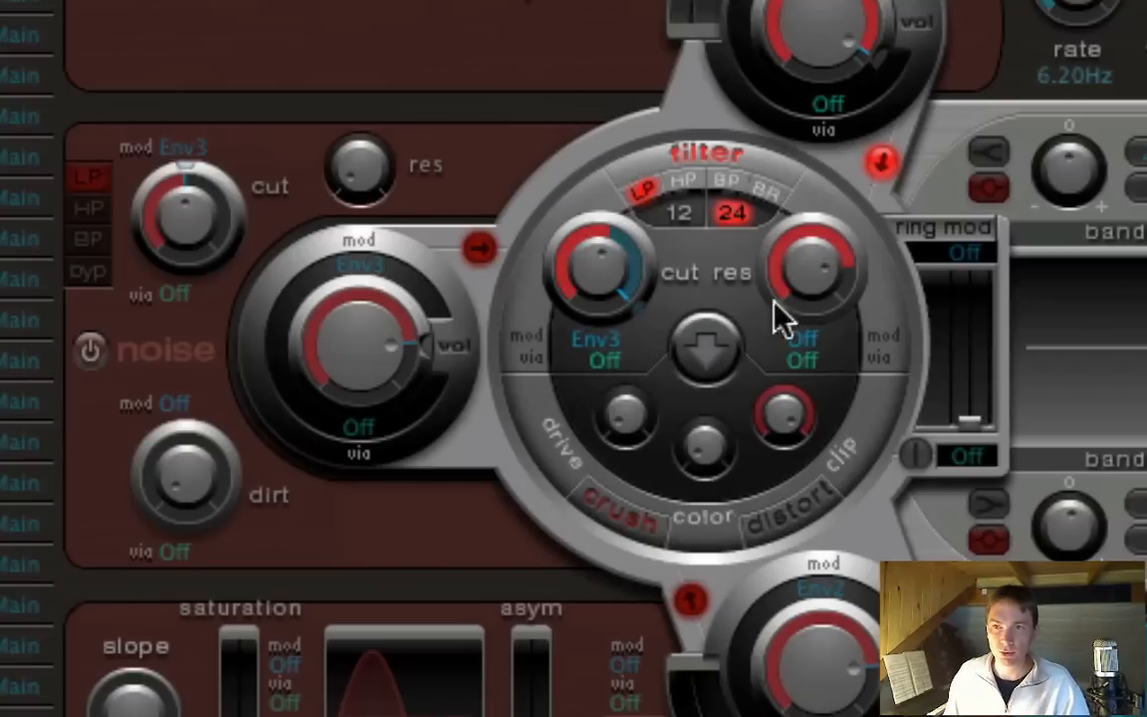
{"action": "left_click", "coordinate": [590, 336]}
{"action": "left_click", "coordinate": [609, 346]}
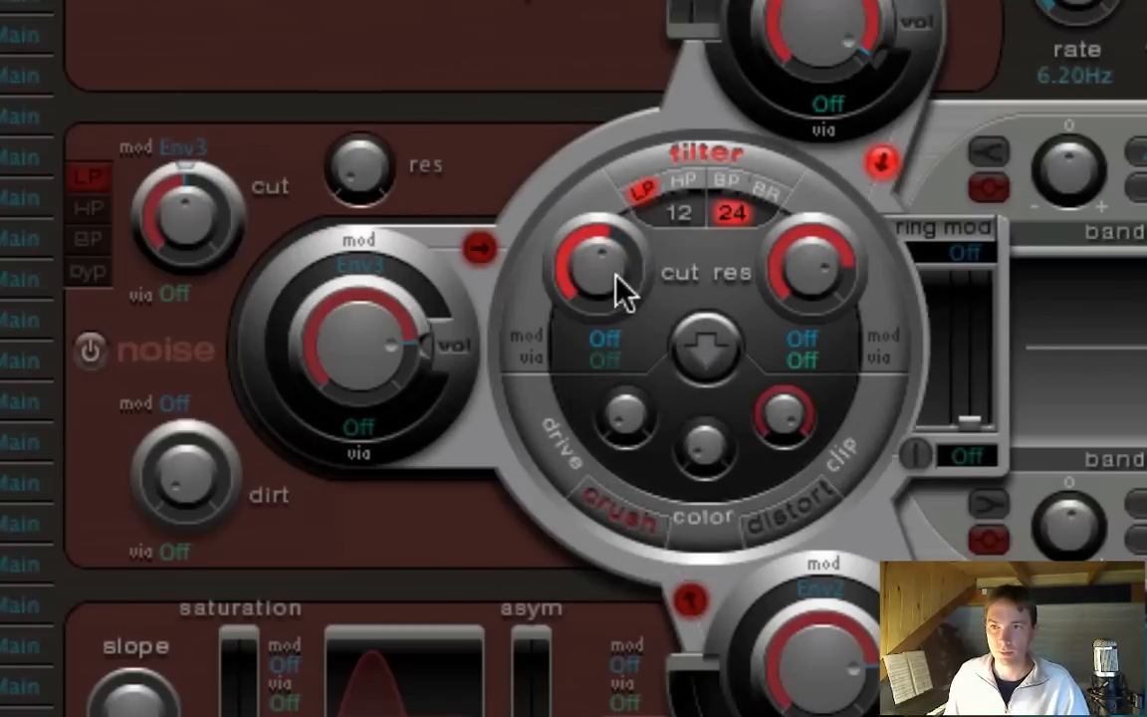
Sweep the filter cutoff and resonance, setting the cutoff to about 0.54 and lowering the resonance to about halfway
{"action": "left_click_drag", "start_coordinate": [619, 287], "coordinate": [603, 416]}
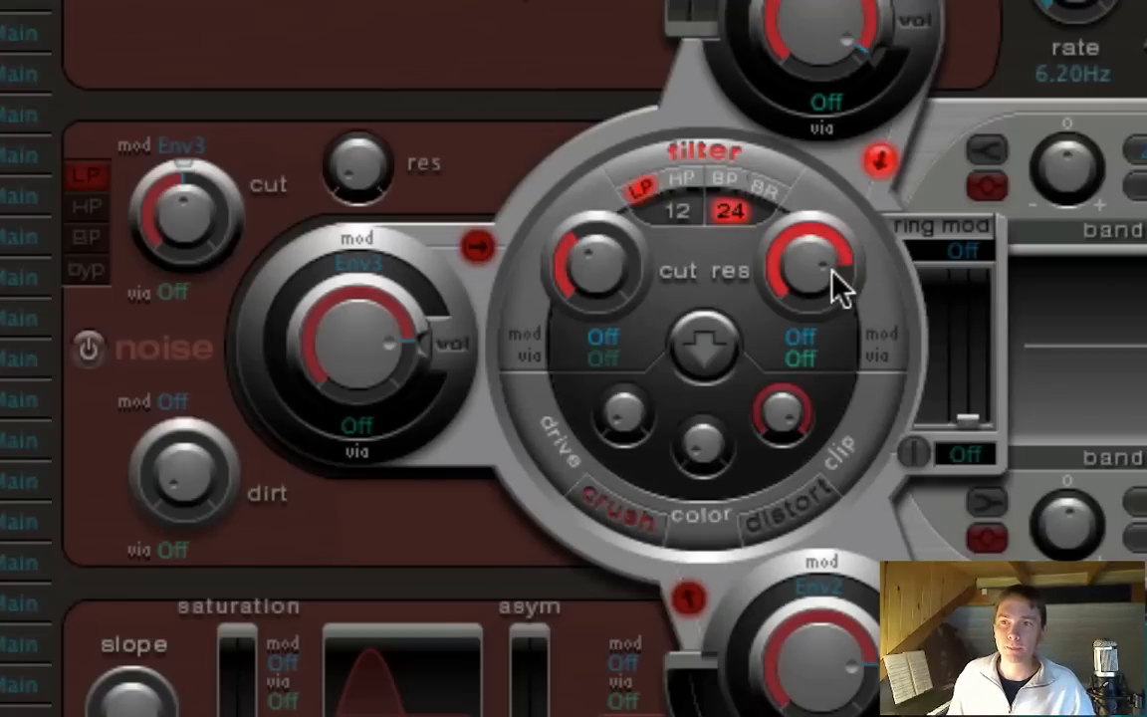
{"action": "left_click_drag", "start_coordinate": [832, 273], "coordinate": [819, 398]}
{"action": "left_click_drag", "start_coordinate": [601, 273], "coordinate": [601, 212]}
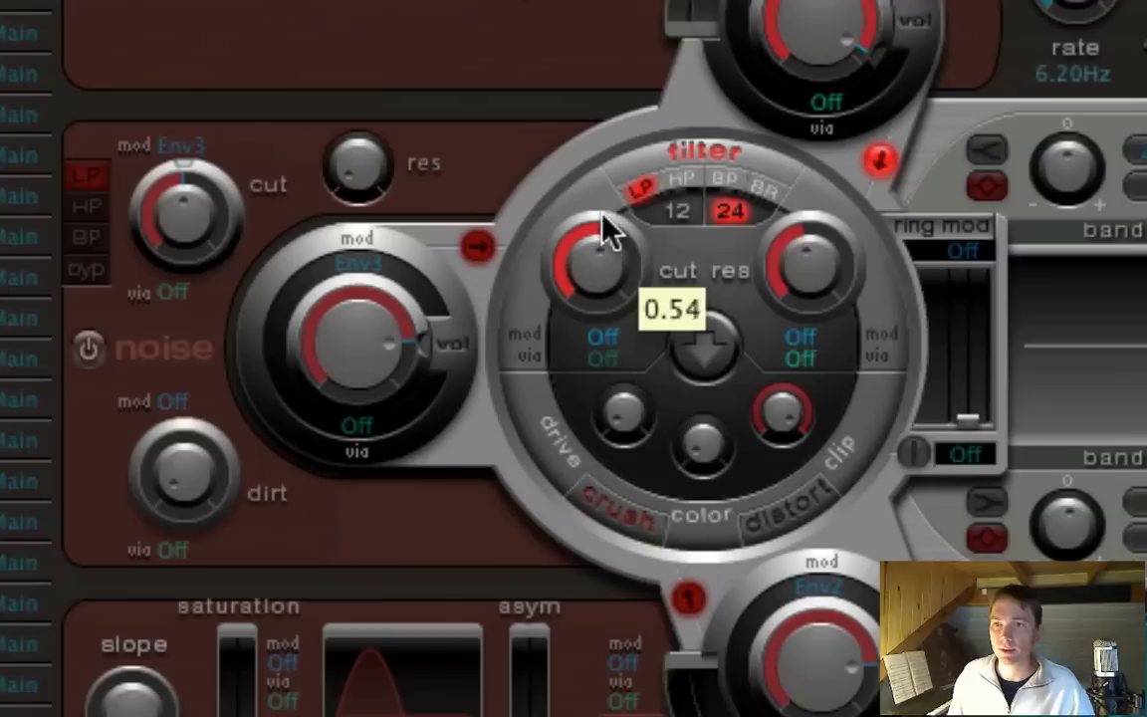
{"action": "mouse_move", "coordinate": [819, 280]}
{"action": "left_mouse_down"}
{"action": "mouse_move", "coordinate": [819, 327]}
{"action": "mouse_move", "coordinate": [815, 105]}
{"action": "mouse_move", "coordinate": [823, 280]}
{"action": "left_mouse_up"}
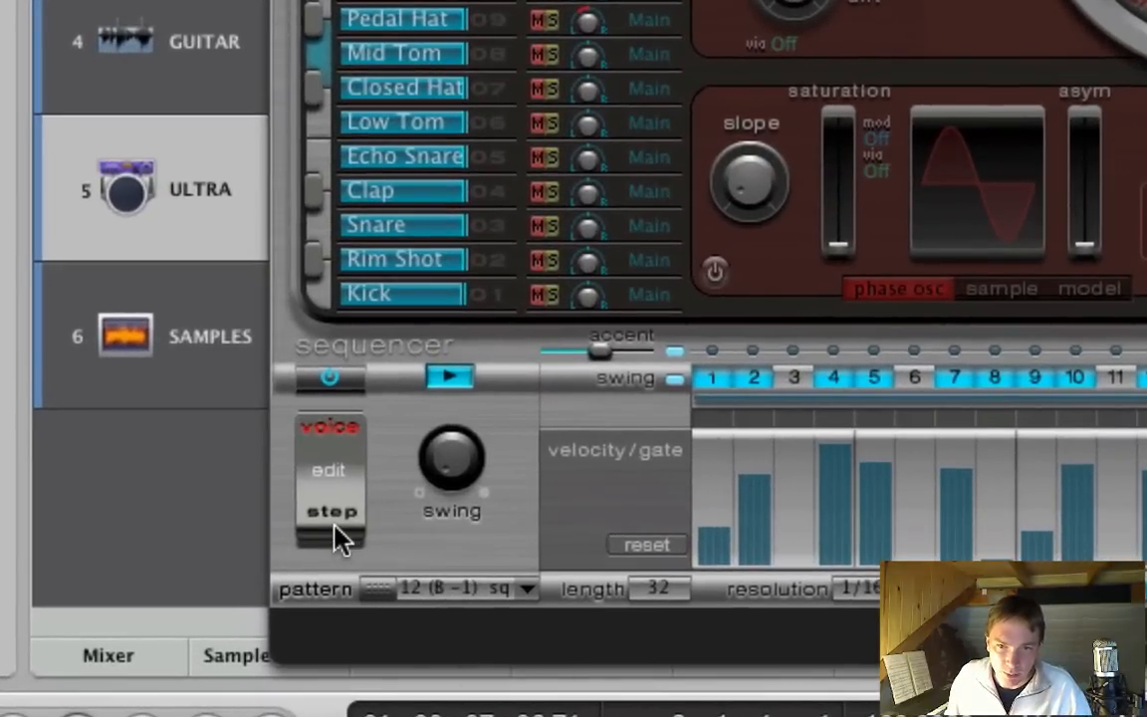
Switch the sequencer to step edit mode, choose Filter Cutoff as the offset parameter and randomize its values across the pattern's steps
{"action": "left_click", "coordinate": [334, 526]}
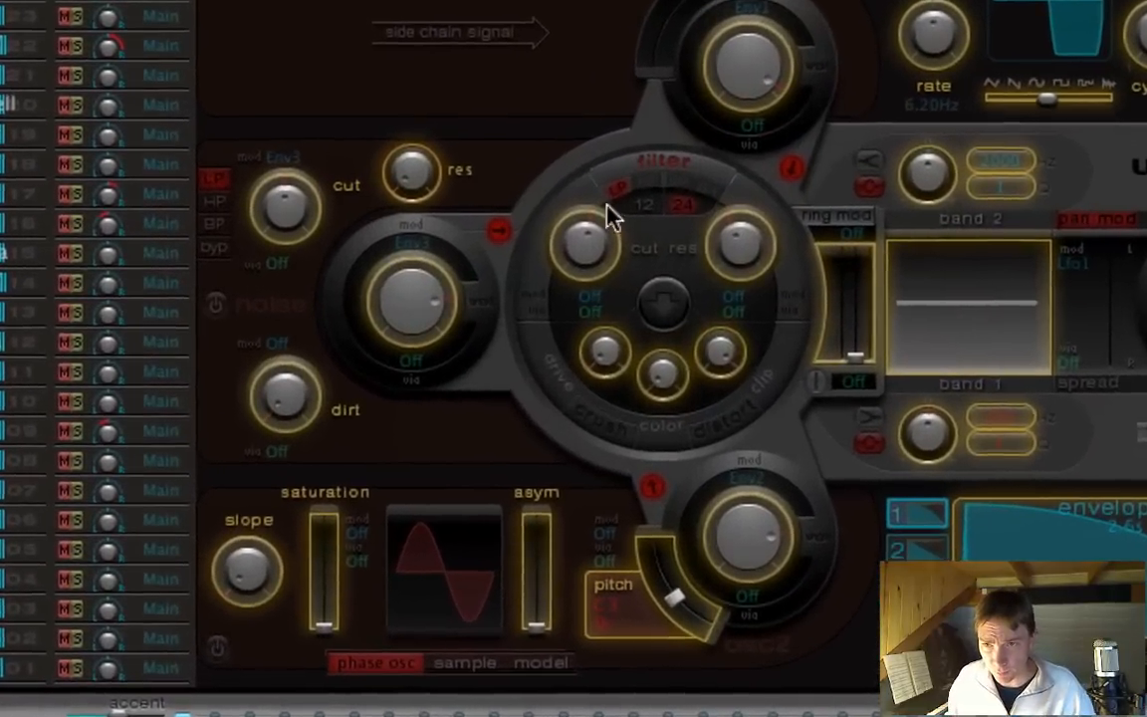
{"action": "mouse_move", "coordinate": [619, 255]}
{"action": "left_click_drag", "start_coordinate": [585, 247], "coordinate": [587, 245]}
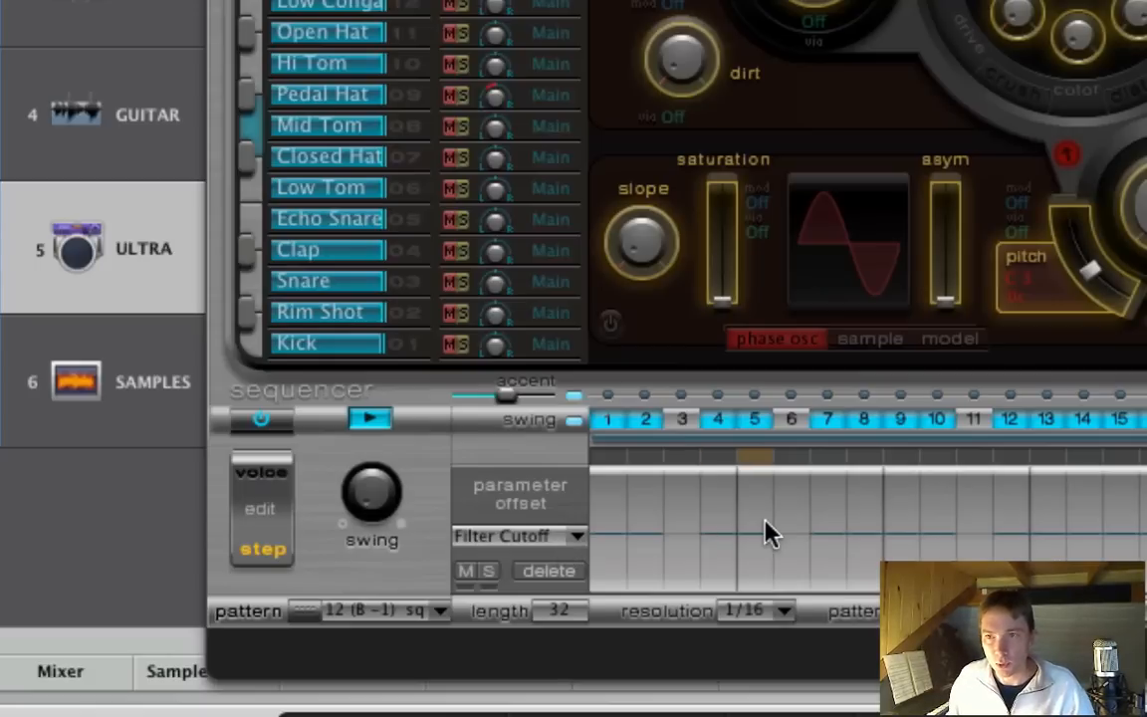
{"action": "right_click", "coordinate": [711, 510]}
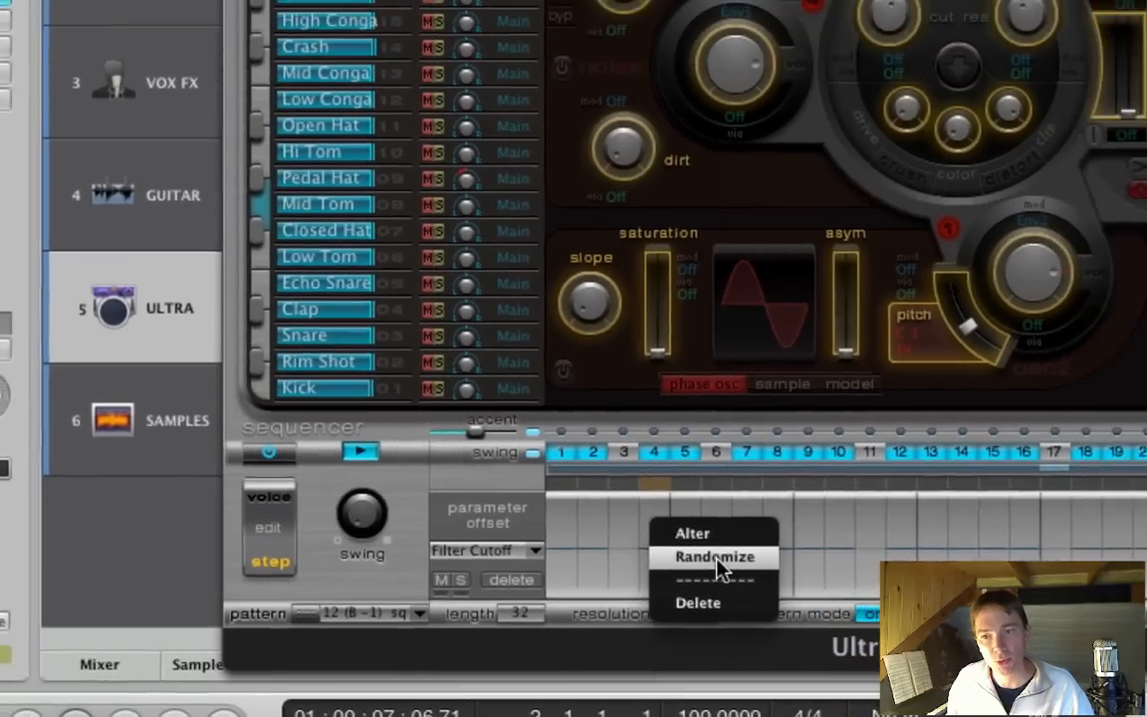
{"action": "left_click", "coordinate": [789, 543]}
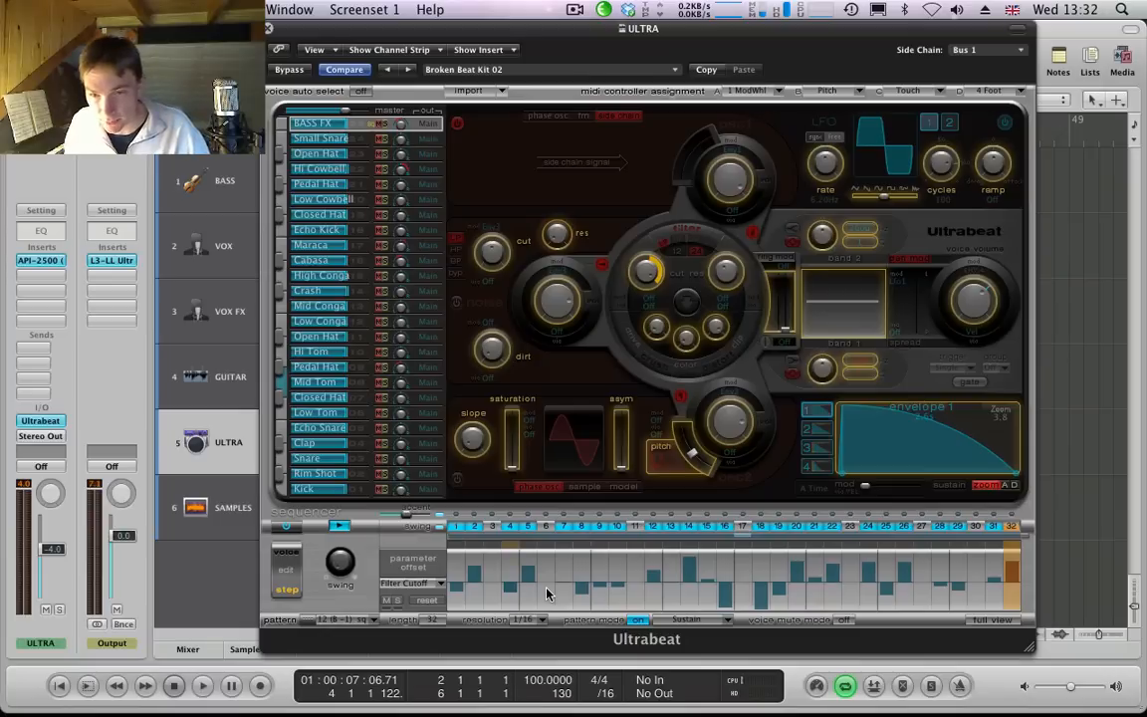
Try the Alter and Randomize options on the existing Filter Cutoff step offsets
{"action": "right_click", "coordinate": [565, 589]}
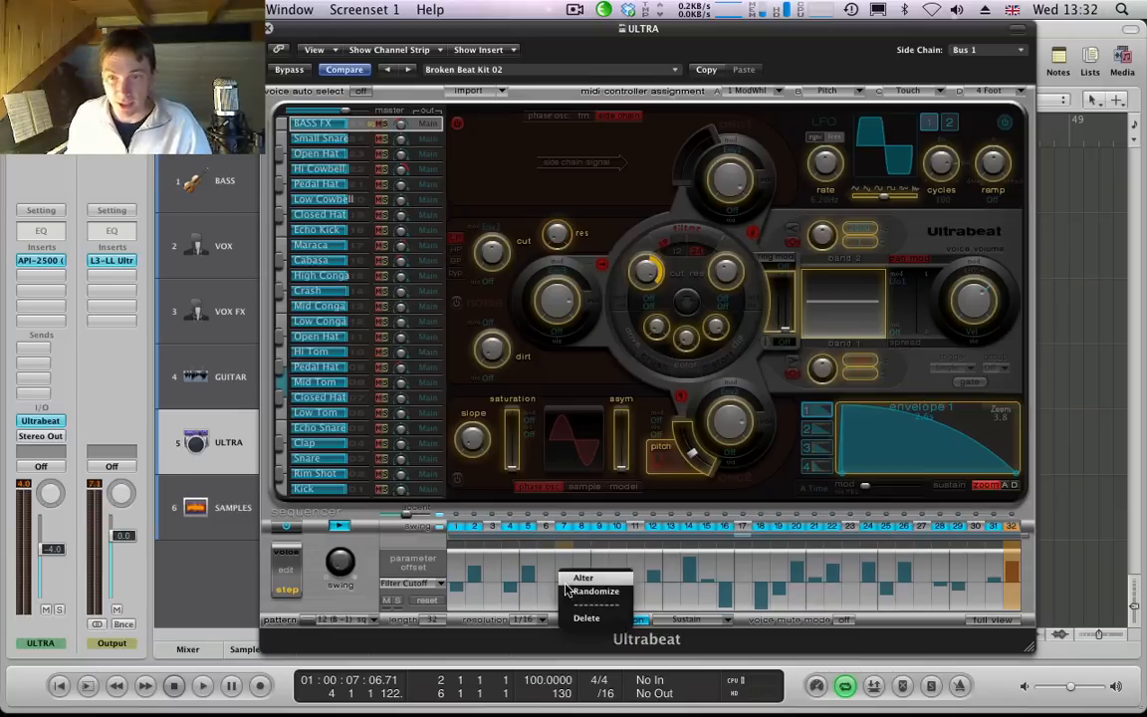
{"action": "left_click", "coordinate": [570, 579]}
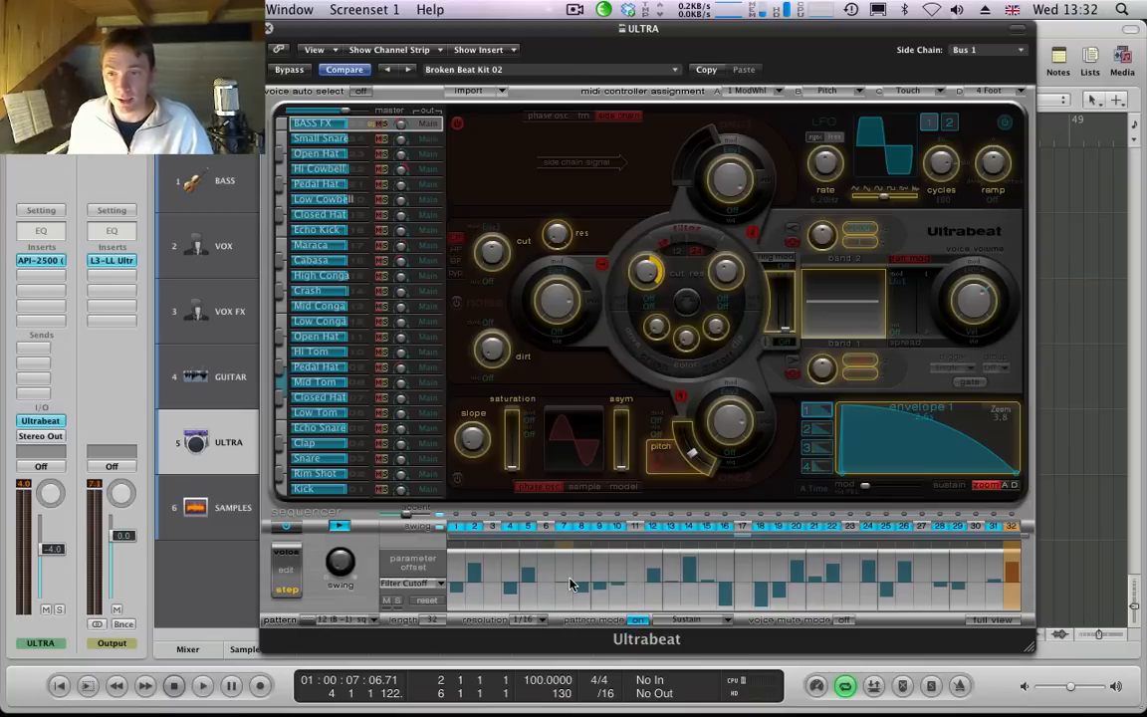
{"action": "right_click", "coordinate": [570, 585]}
{"action": "left_click", "coordinate": [583, 592]}
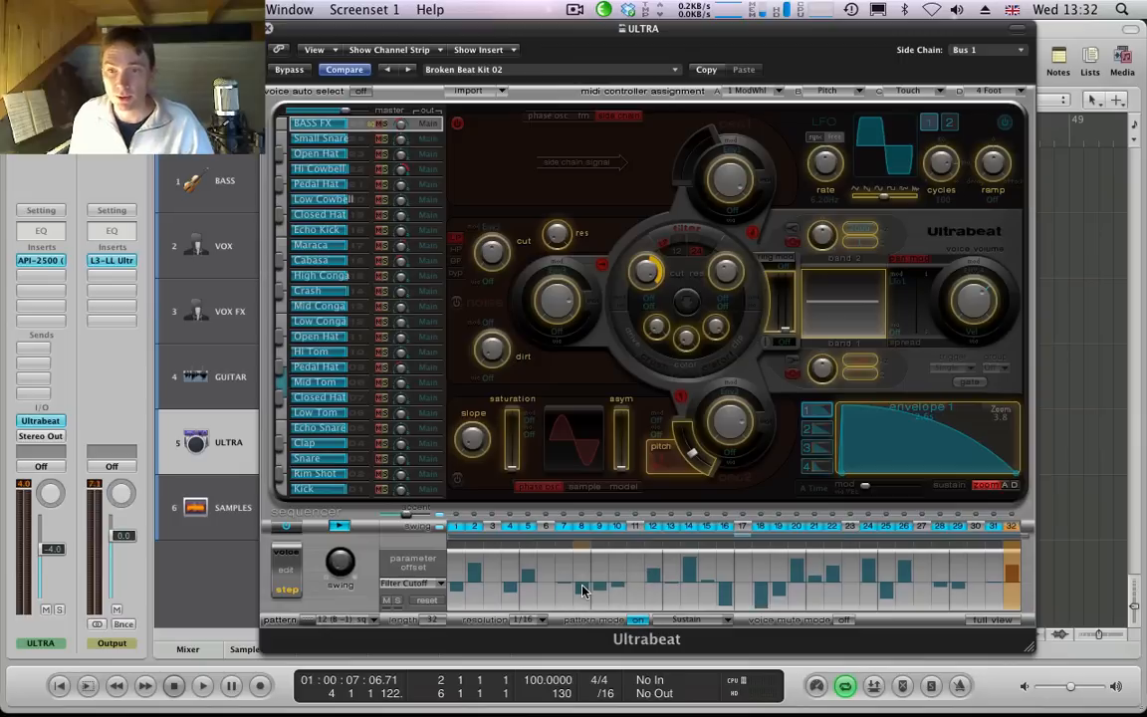